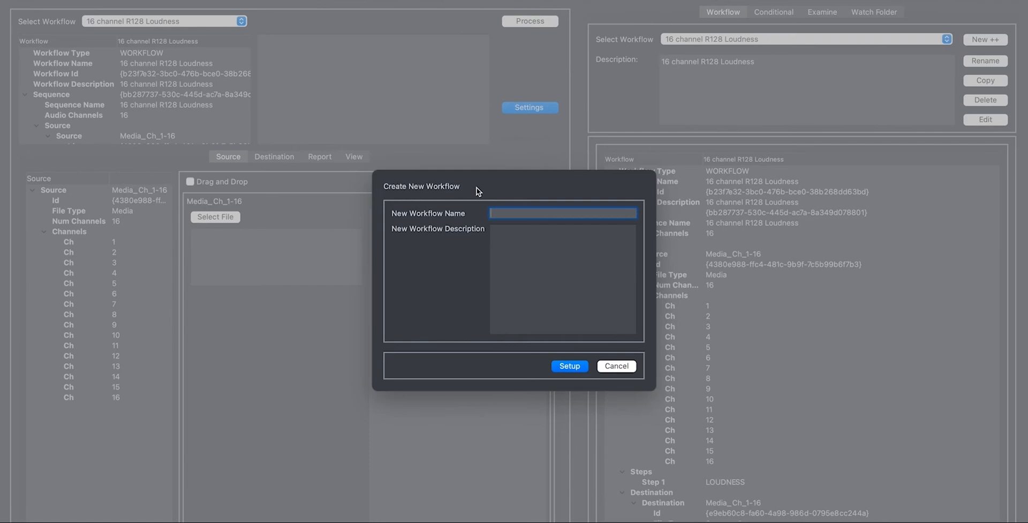
- Name the new workflow "8 Channel Reauthoring Upmix" and proceed to its setup
{"action": "type", "text": "8 Channel Reauthoring Upmix"}
{"action": "left_click", "coordinate": [519, 255]}
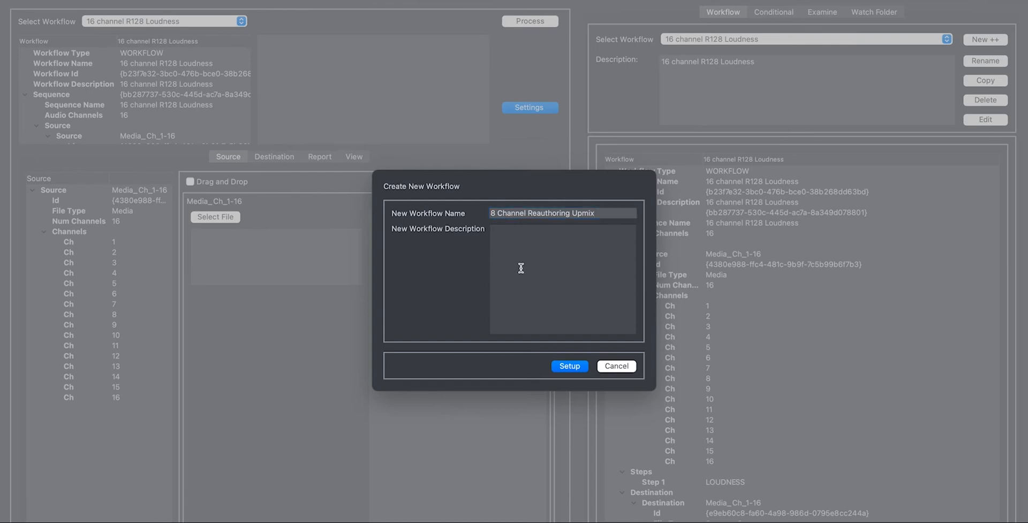
{"action": "left_click", "coordinate": [566, 367]}
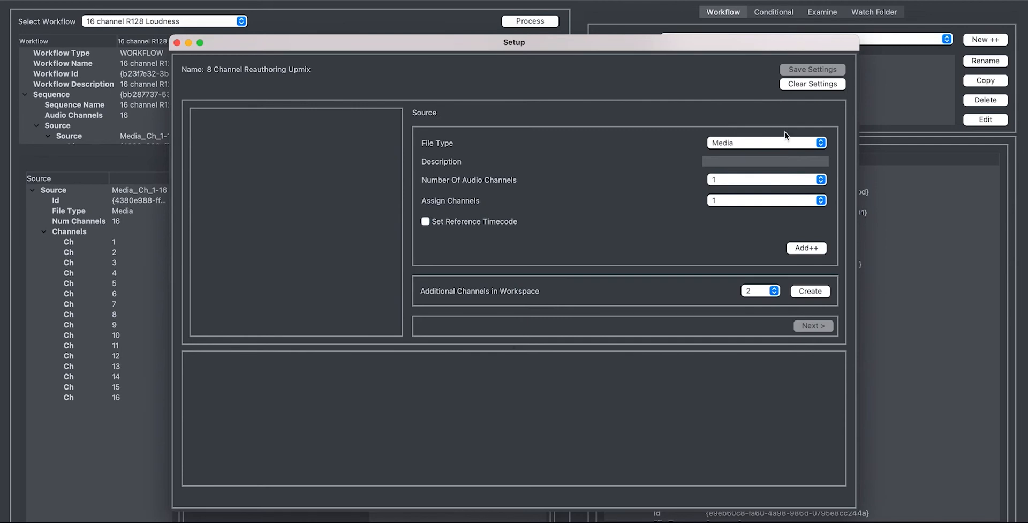
- Add an Mxf source with 2 audio channels assigned to channels 1-2
{"action": "left_click", "coordinate": [821, 143]}
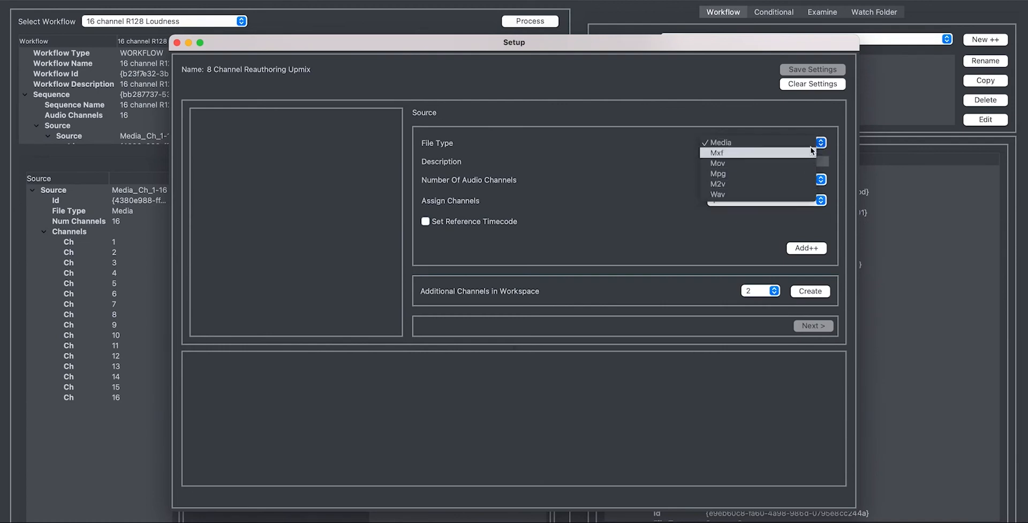
{"action": "left_click", "coordinate": [808, 153]}
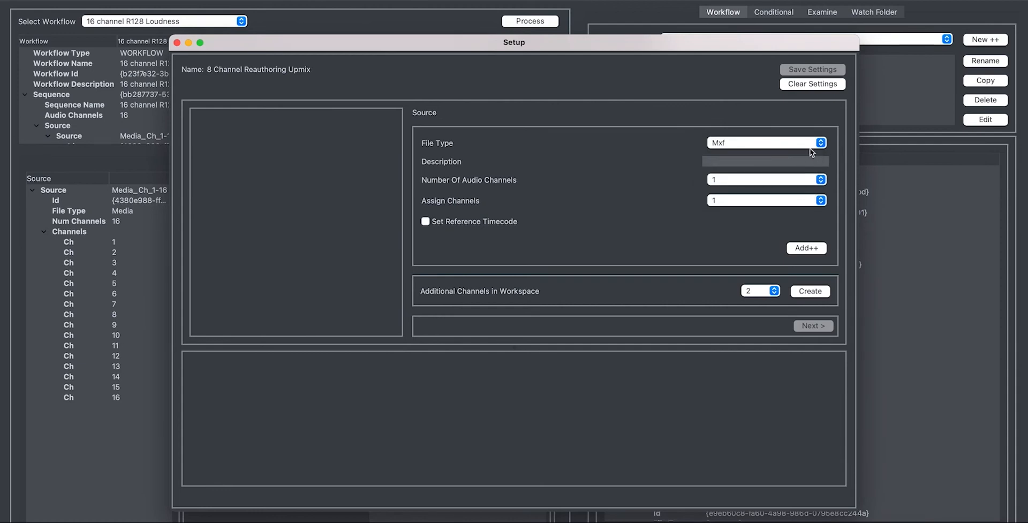
{"action": "left_click", "coordinate": [815, 145]}
{"action": "left_click", "coordinate": [776, 133]}
{"action": "left_click", "coordinate": [791, 143]}
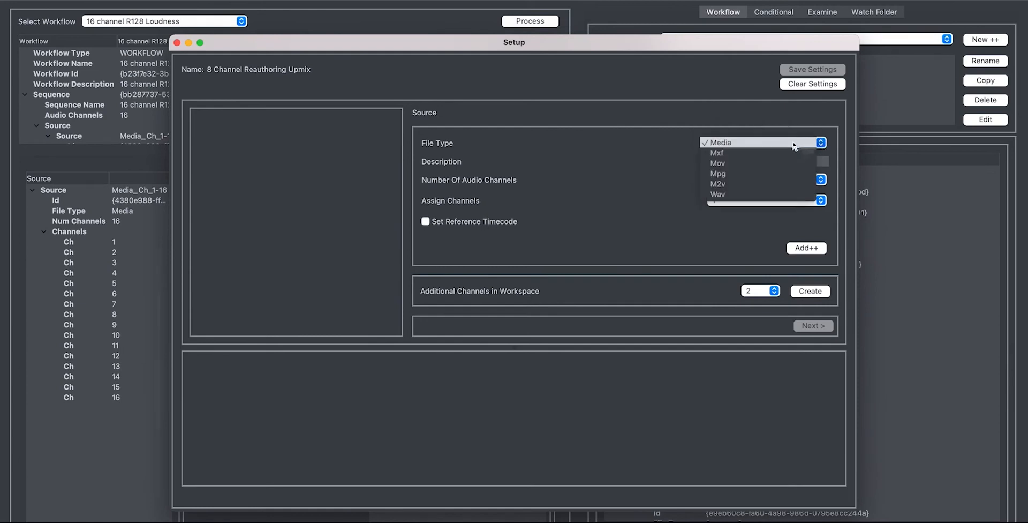
{"action": "left_click", "coordinate": [783, 152]}
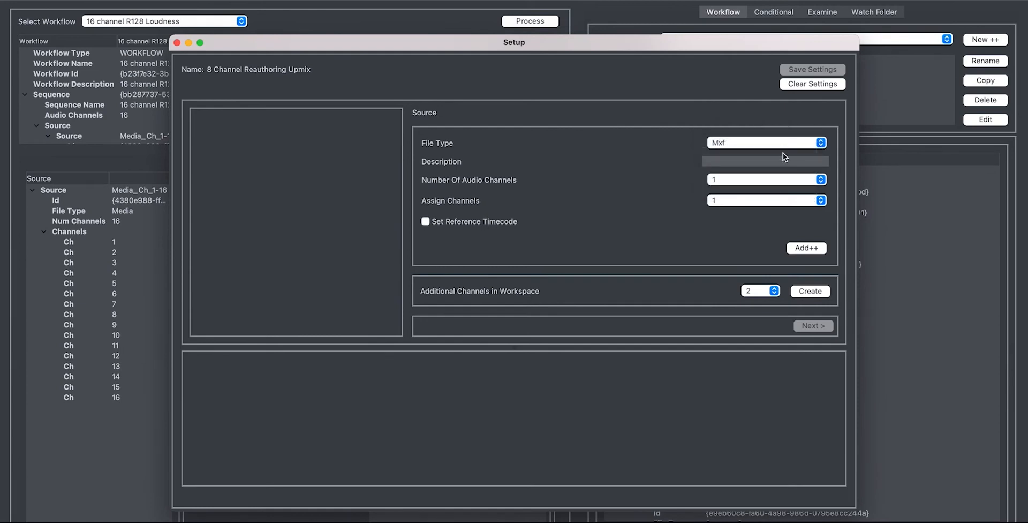
{"action": "left_click", "coordinate": [821, 180]}
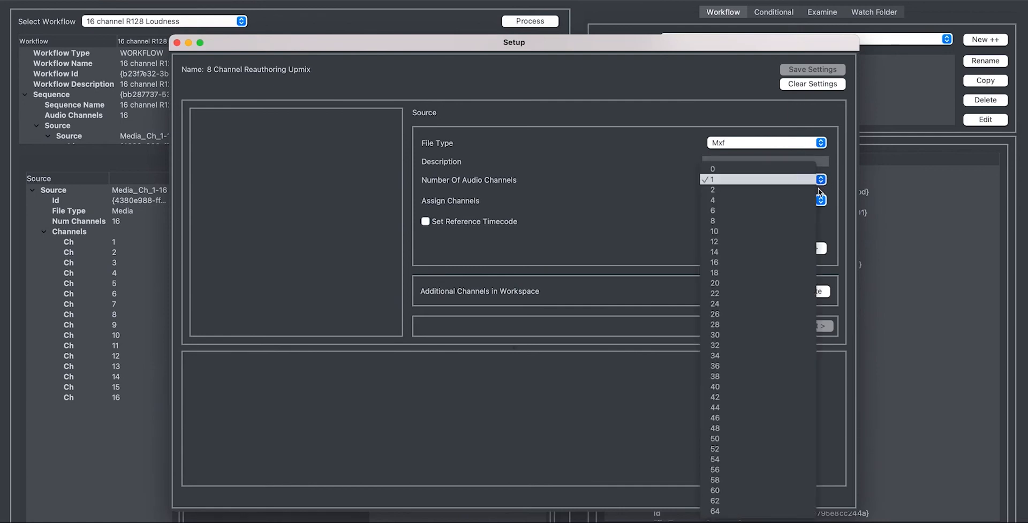
{"action": "left_click", "coordinate": [809, 194]}
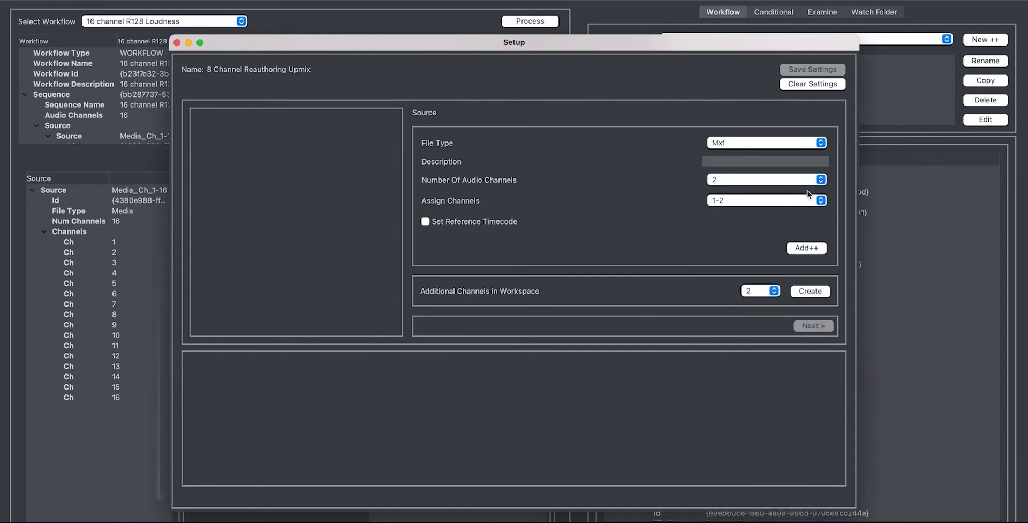
{"action": "left_click", "coordinate": [810, 248]}
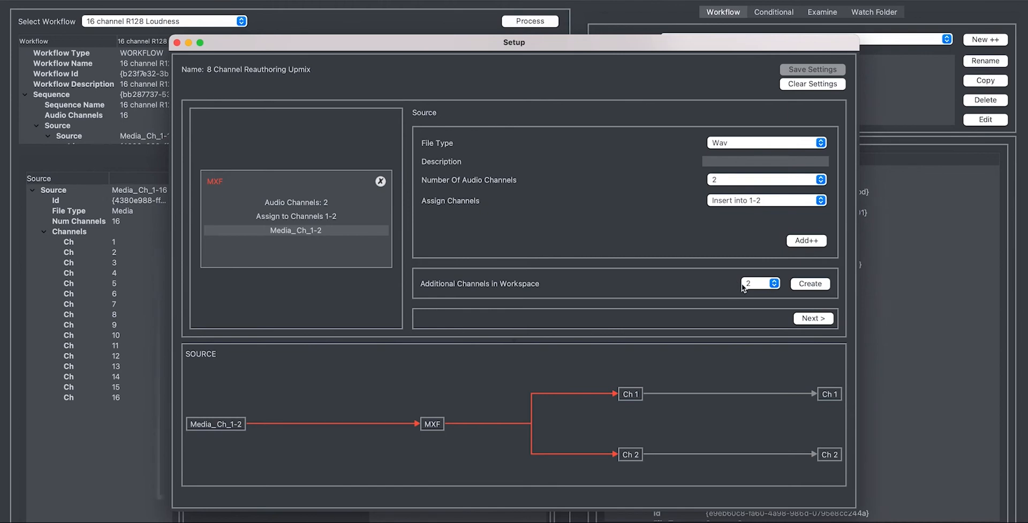
- Create 6 additional channels in the workspace
{"action": "left_click", "coordinate": [774, 283]}
{"action": "left_click", "coordinate": [751, 281]}
{"action": "left_click", "coordinate": [774, 283]}
{"action": "left_click", "coordinate": [743, 283]}
{"action": "left_click", "coordinate": [821, 284]}
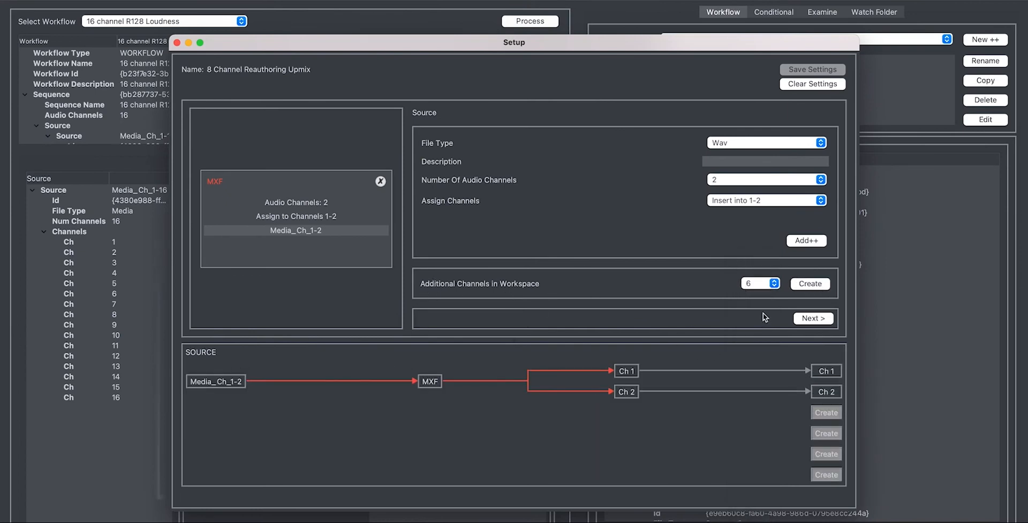
- Proceed to the signal processing stage and start a new Loudness step
{"action": "left_click", "coordinate": [812, 318]}
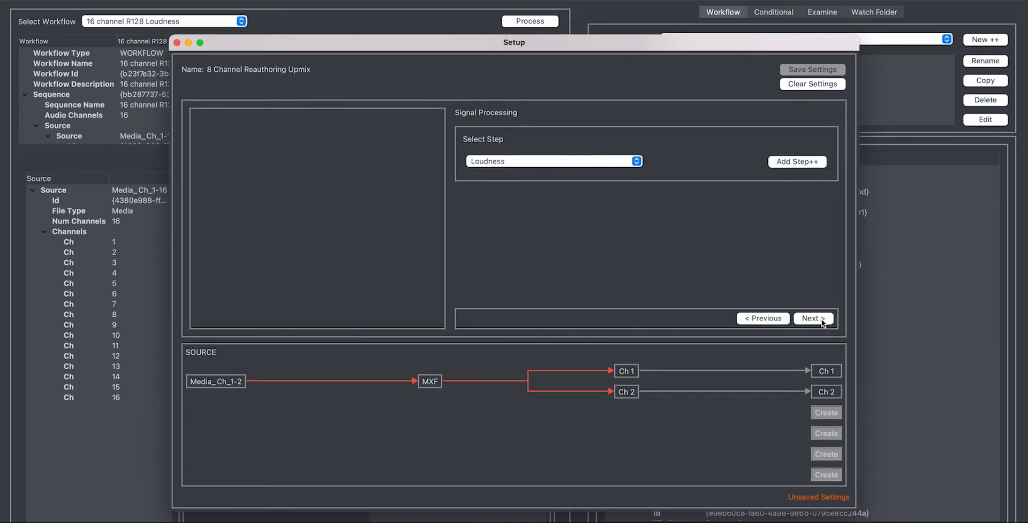
{"action": "left_click", "coordinate": [595, 160]}
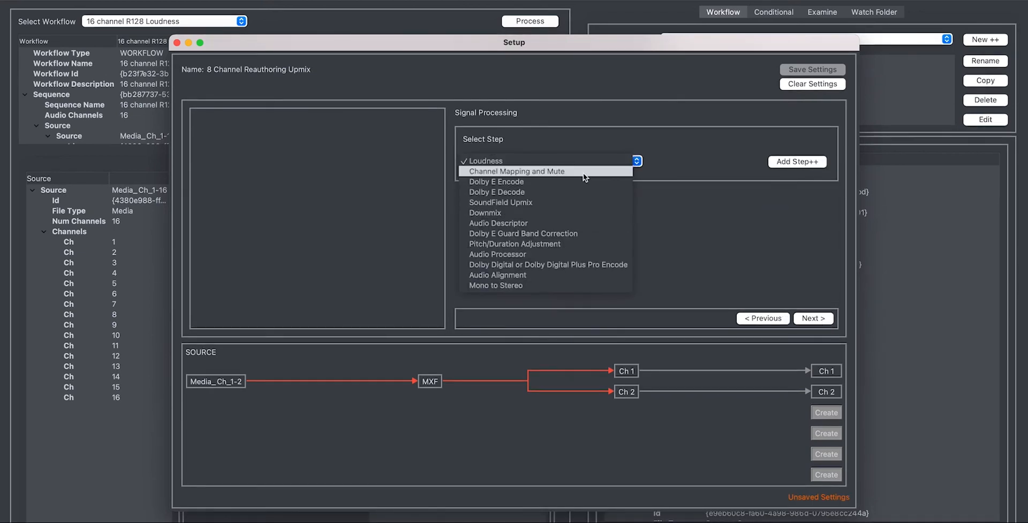
{"action": "left_click", "coordinate": [589, 159]}
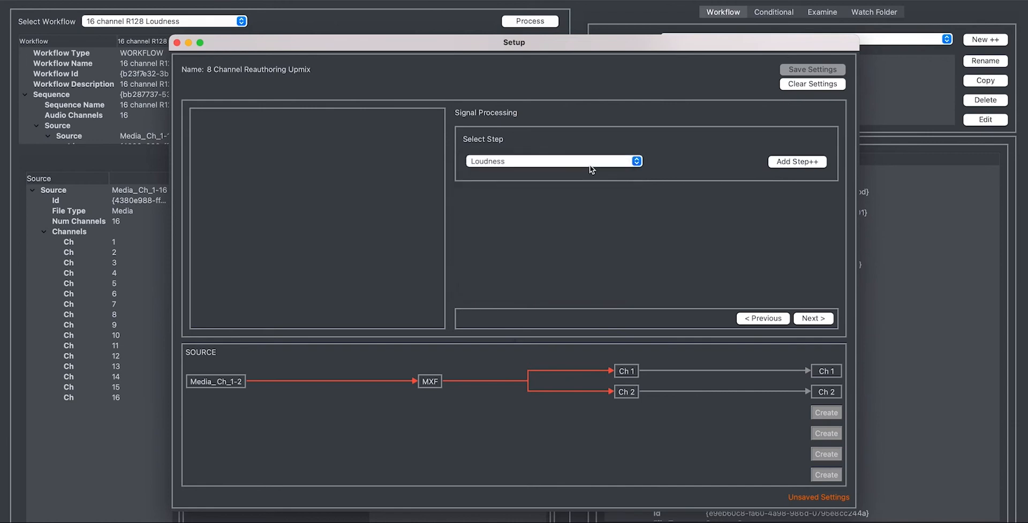
{"action": "left_click", "coordinate": [814, 164]}
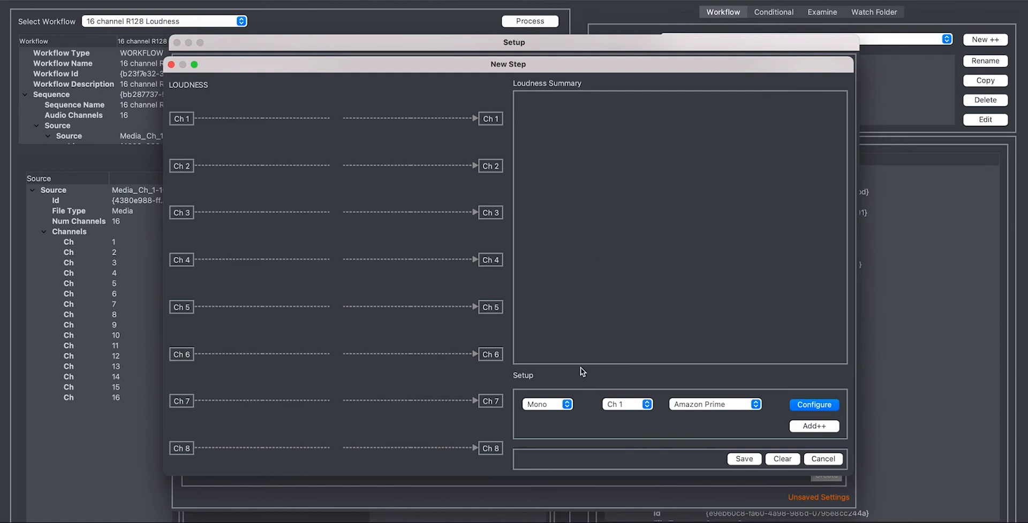
{"action": "left_click", "coordinate": [567, 405]}
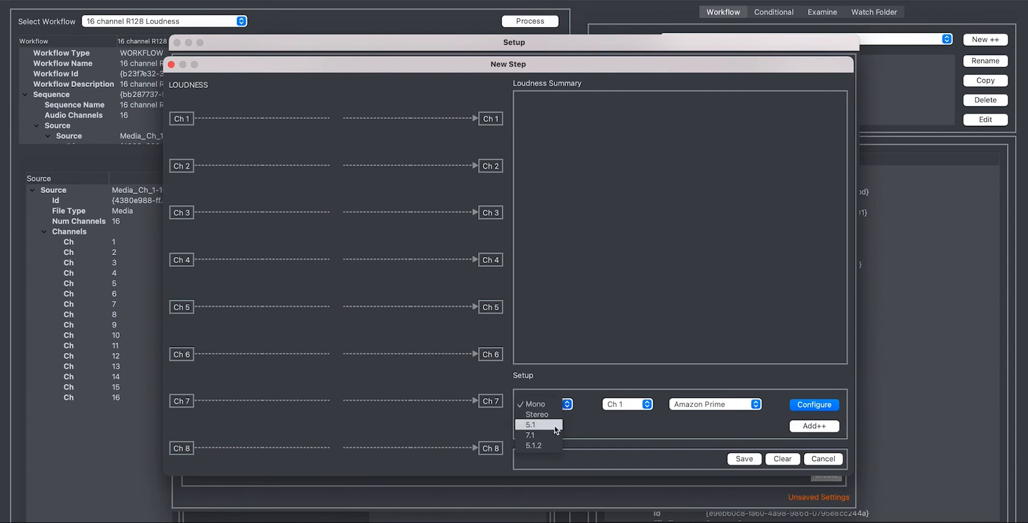
{"action": "left_click", "coordinate": [625, 407]}
{"action": "left_click", "coordinate": [646, 405]}
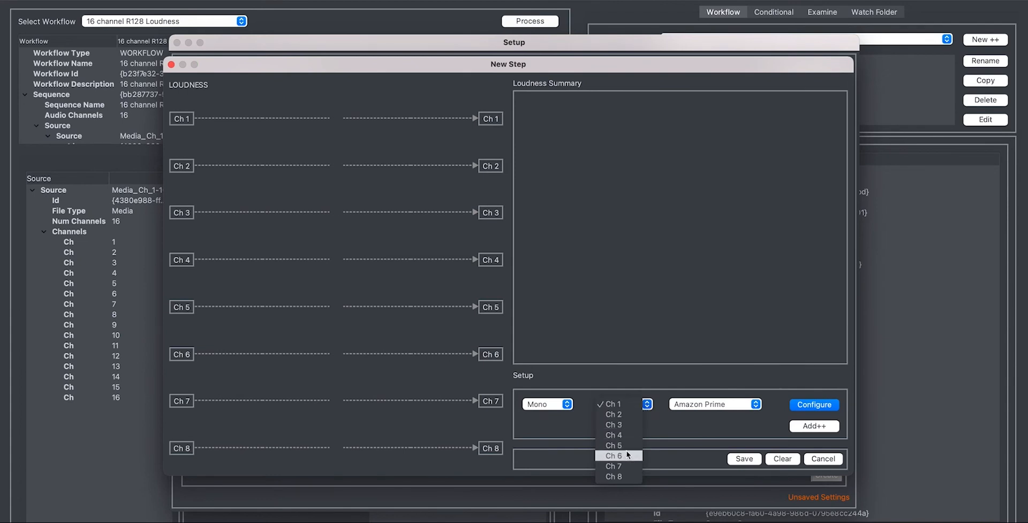
{"action": "left_click", "coordinate": [663, 415]}
- Add R128 loudness processing for the Stereo pair on Ch 1-2 and save the Loudness step
{"action": "left_click", "coordinate": [568, 404]}
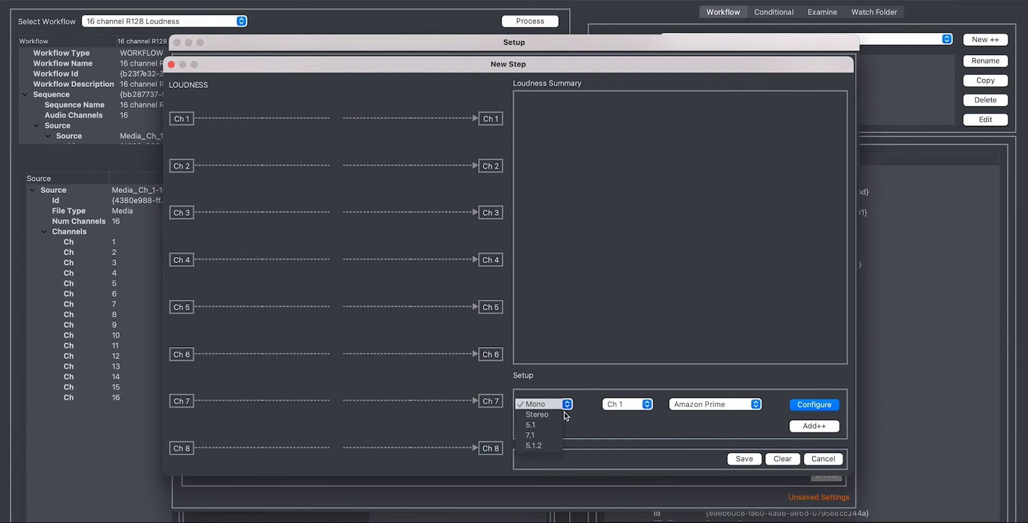
{"action": "left_click", "coordinate": [554, 416]}
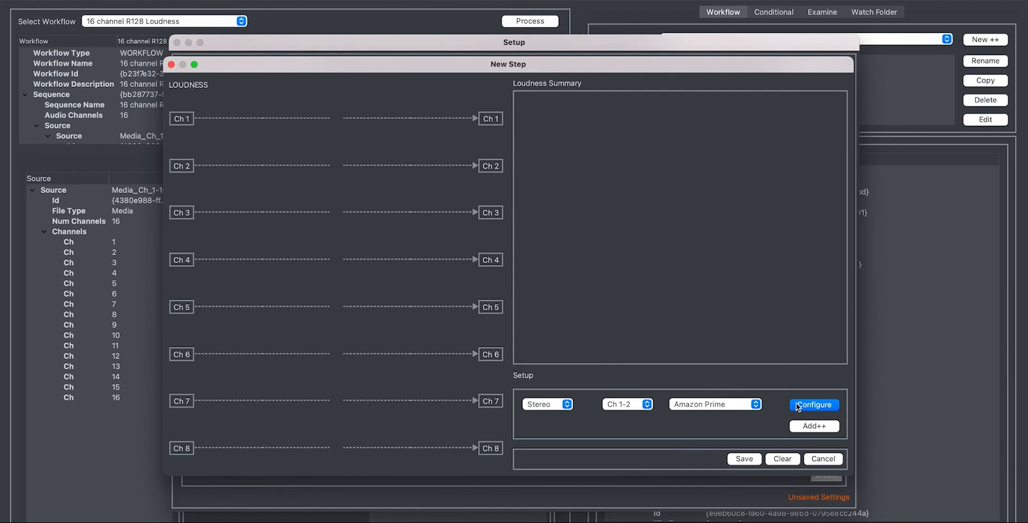
{"action": "left_click", "coordinate": [756, 405]}
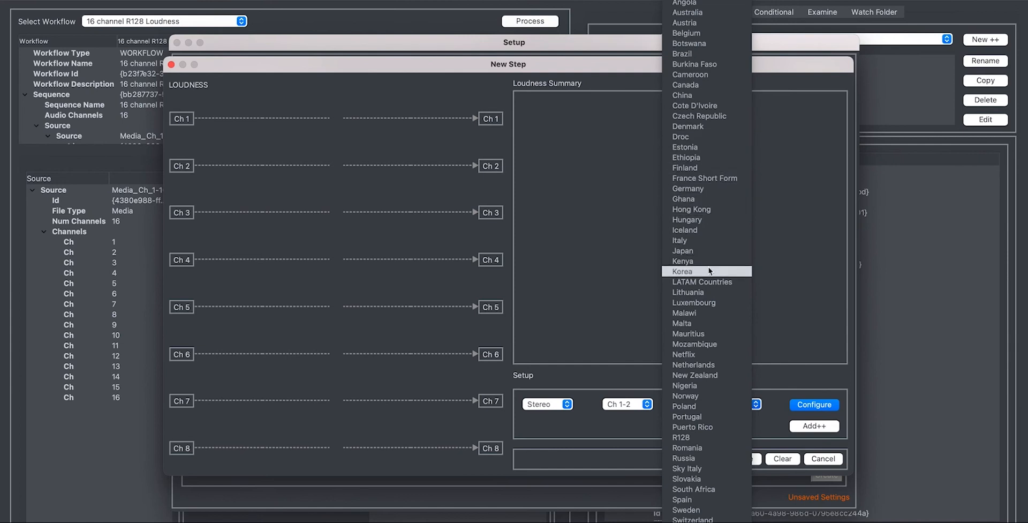
{"action": "left_click", "coordinate": [692, 436]}
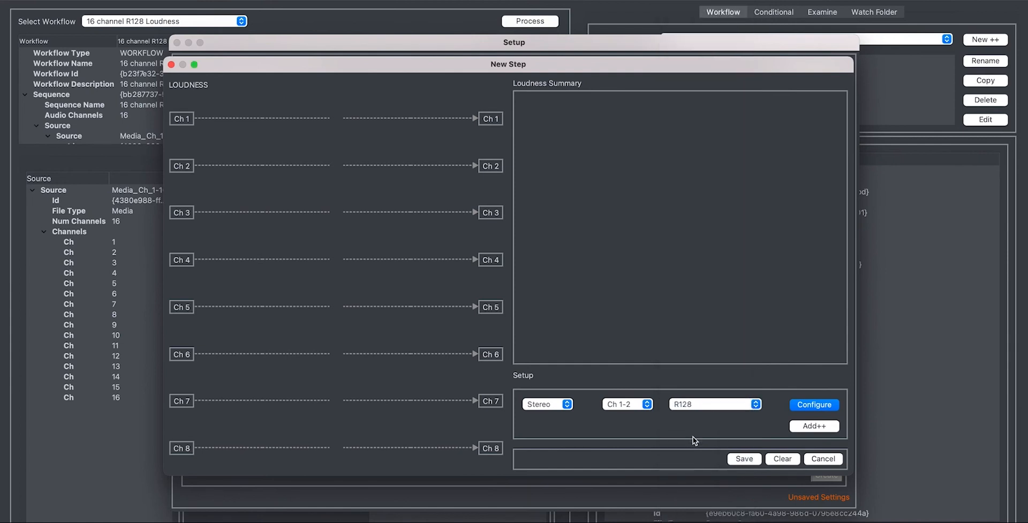
{"action": "left_click", "coordinate": [815, 426]}
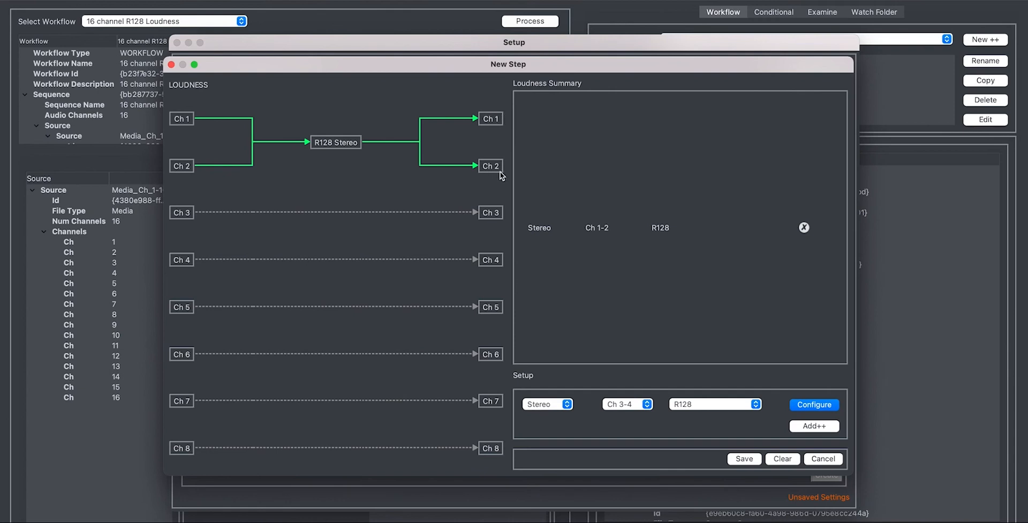
{"action": "left_click", "coordinate": [744, 458]}
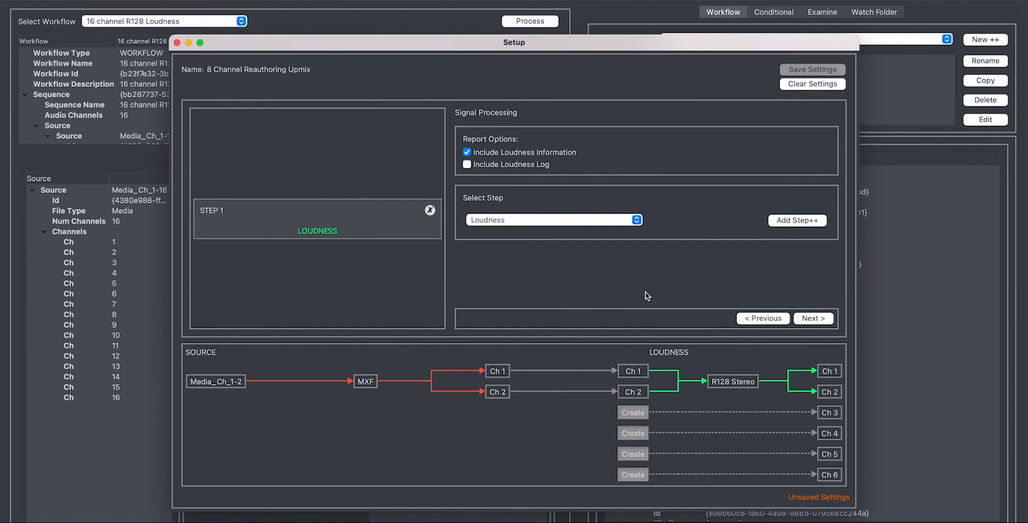
- Add and save a SoundField Upmix step with Ch 3 as the first channel of the upmixed output
{"action": "left_click", "coordinate": [637, 220]}
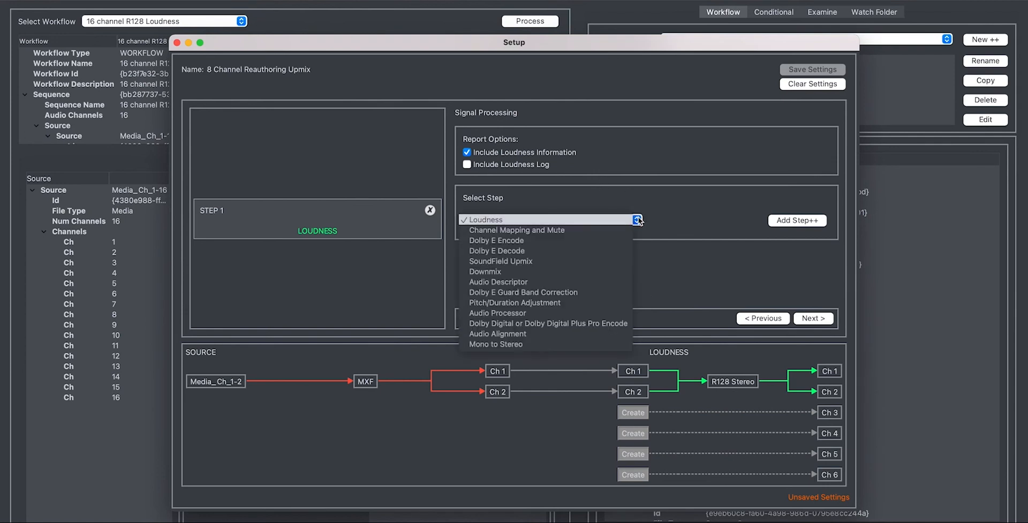
{"action": "left_click", "coordinate": [597, 259]}
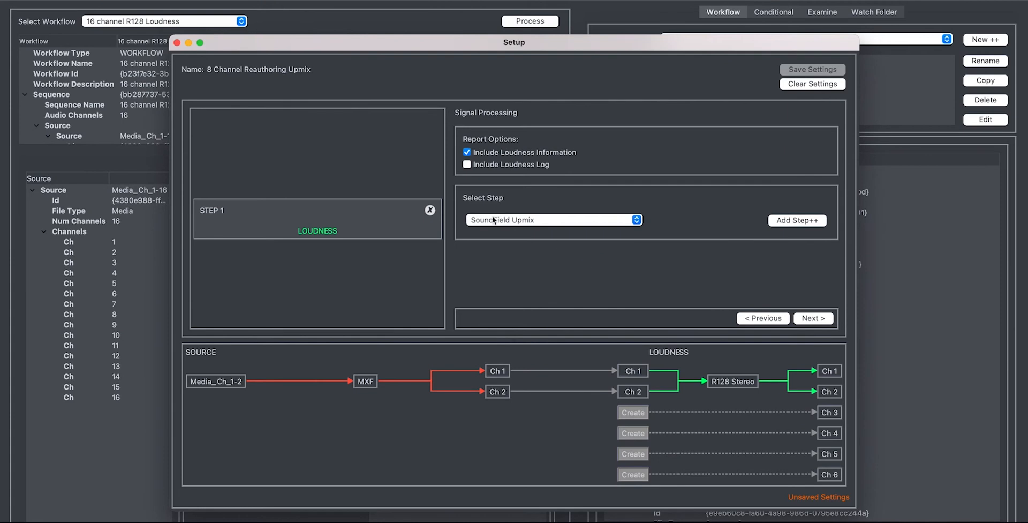
{"action": "left_click", "coordinate": [798, 221]}
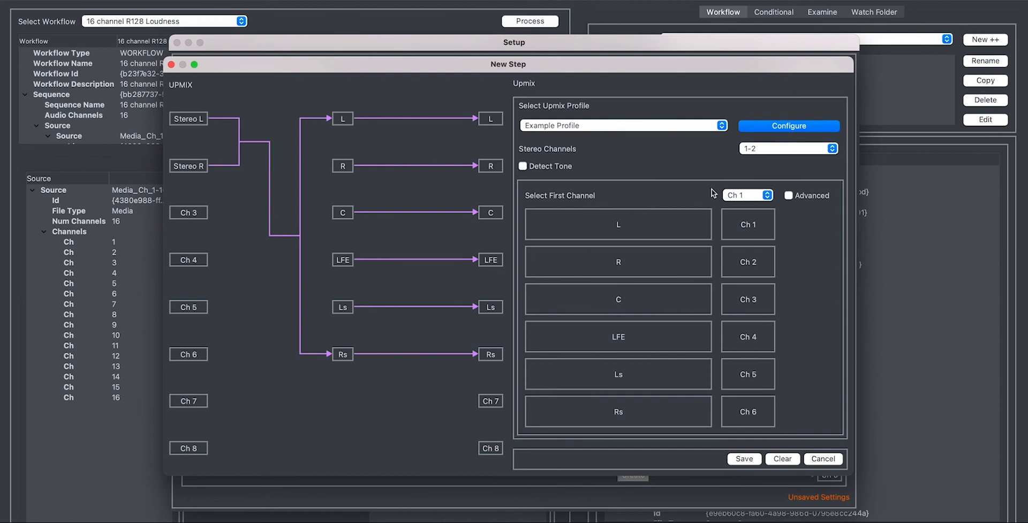
{"action": "left_click", "coordinate": [766, 196]}
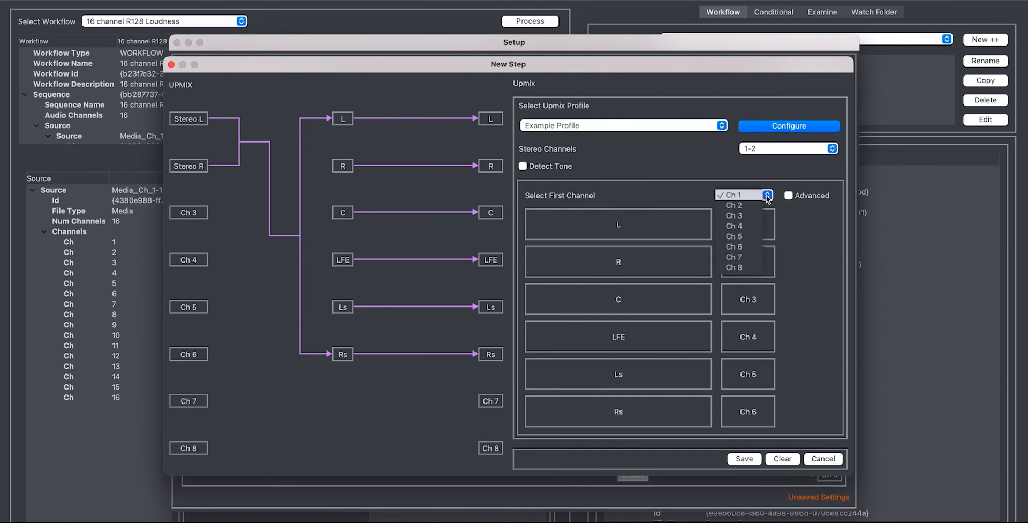
{"action": "left_click", "coordinate": [566, 187]}
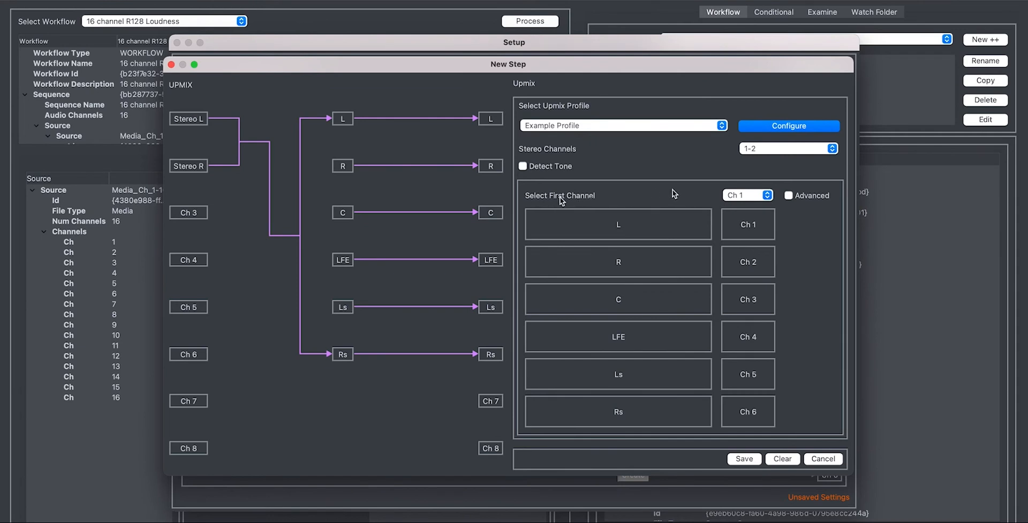
{"action": "left_click", "coordinate": [769, 195]}
{"action": "left_click", "coordinate": [745, 216]}
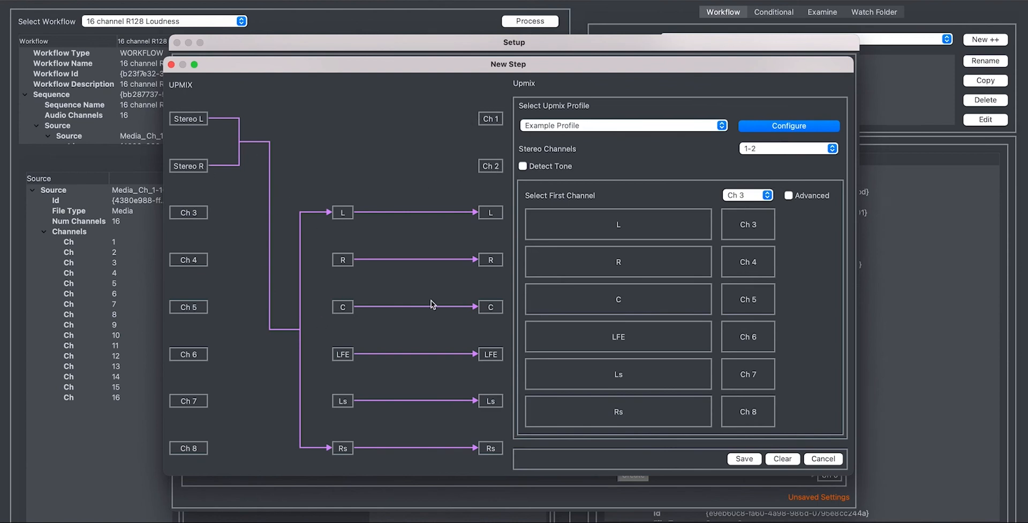
{"action": "left_click", "coordinate": [753, 459]}
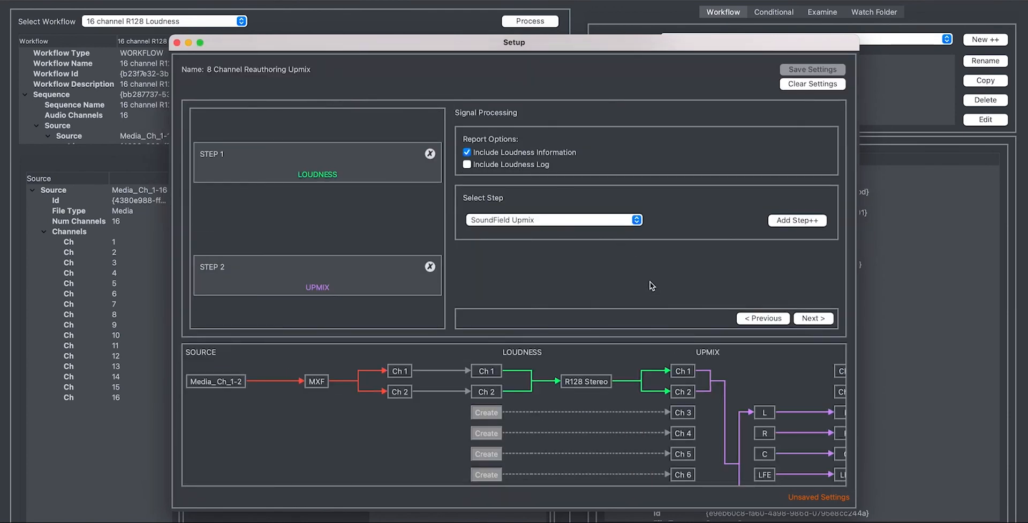
- Start a new Channel Mapping and Mute step in the signal processing chain
{"action": "left_click", "coordinate": [636, 220]}
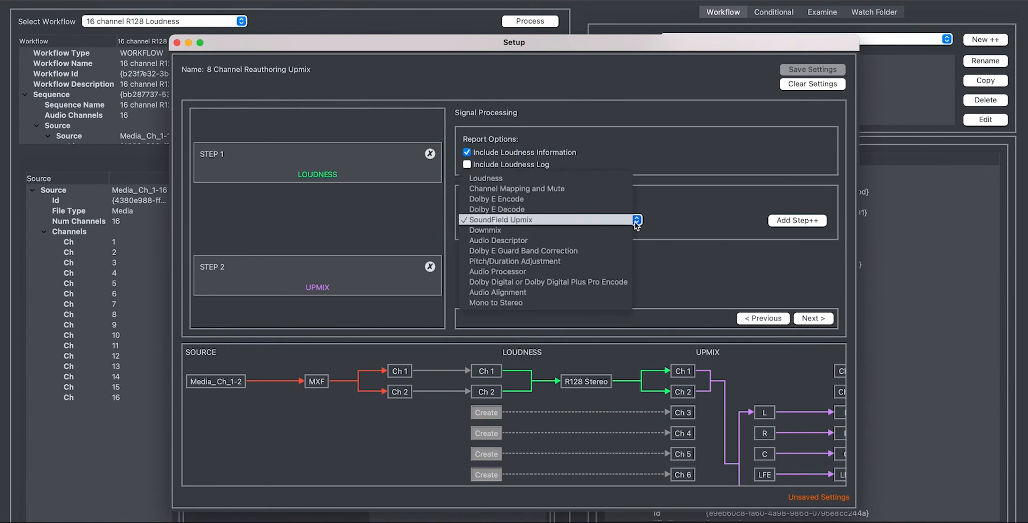
{"action": "left_click", "coordinate": [620, 189]}
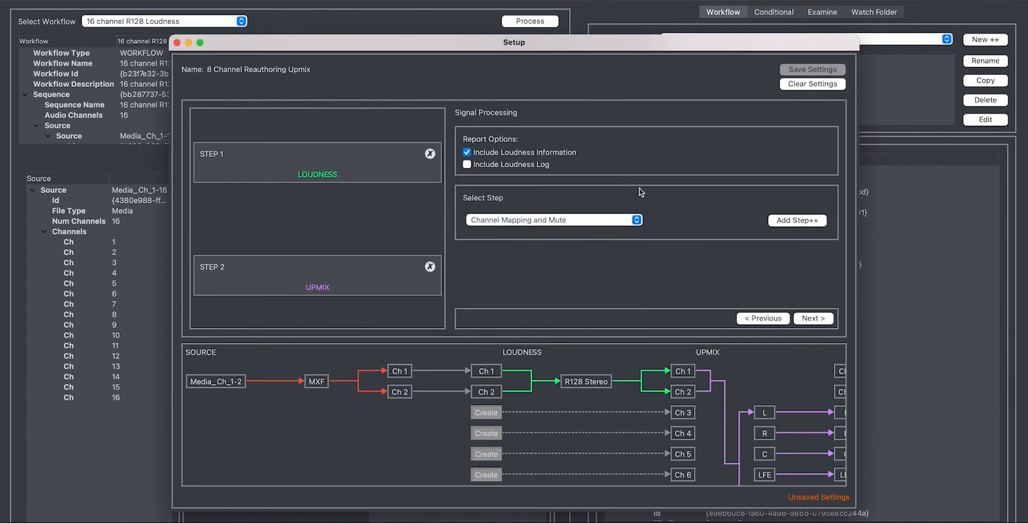
{"action": "left_click", "coordinate": [810, 224]}
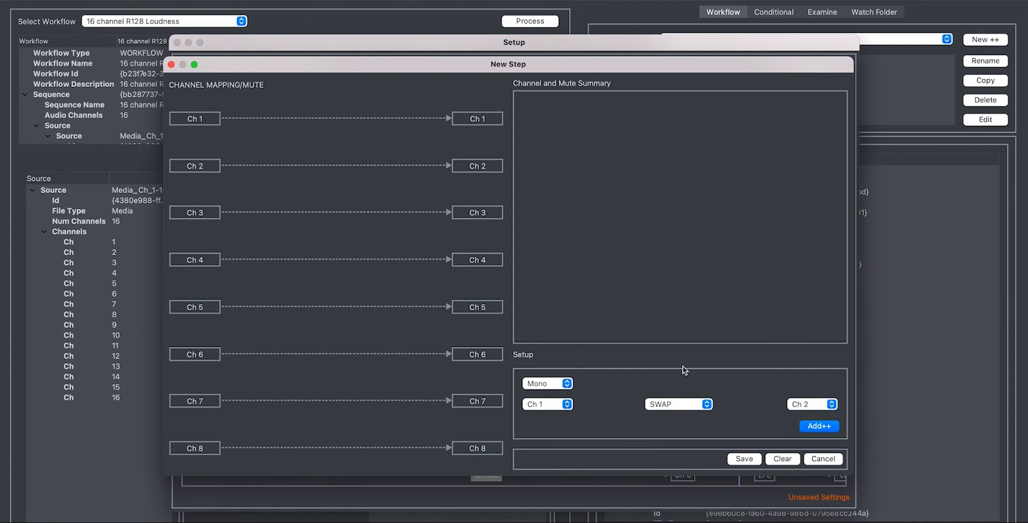
- Set the channel format for the mapping to Stereo
{"action": "left_click", "coordinate": [567, 383]}
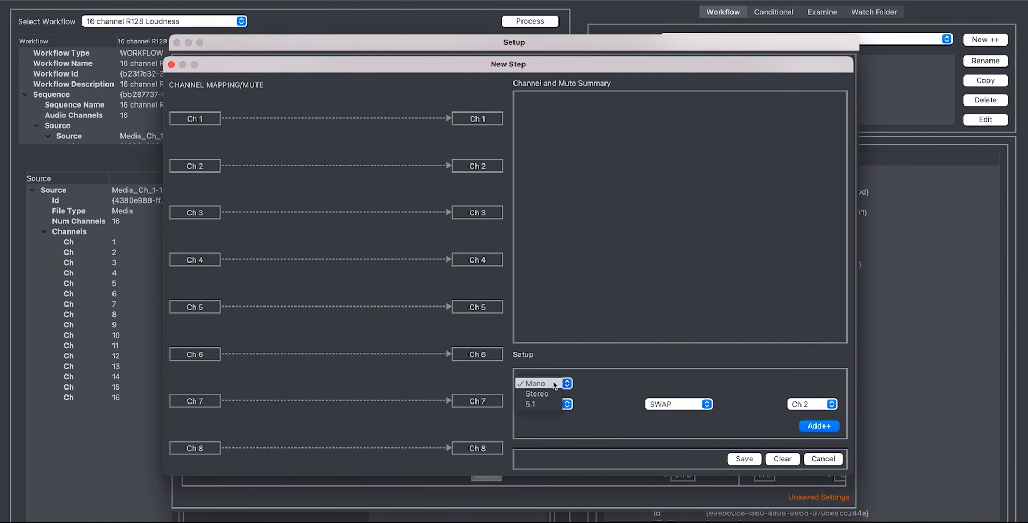
{"action": "left_click", "coordinate": [608, 378]}
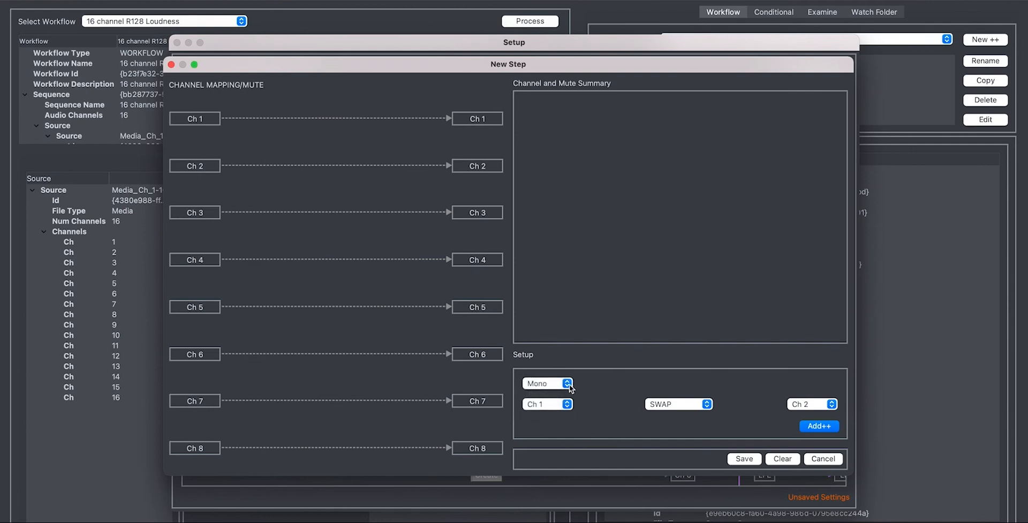
{"action": "left_click", "coordinate": [567, 383]}
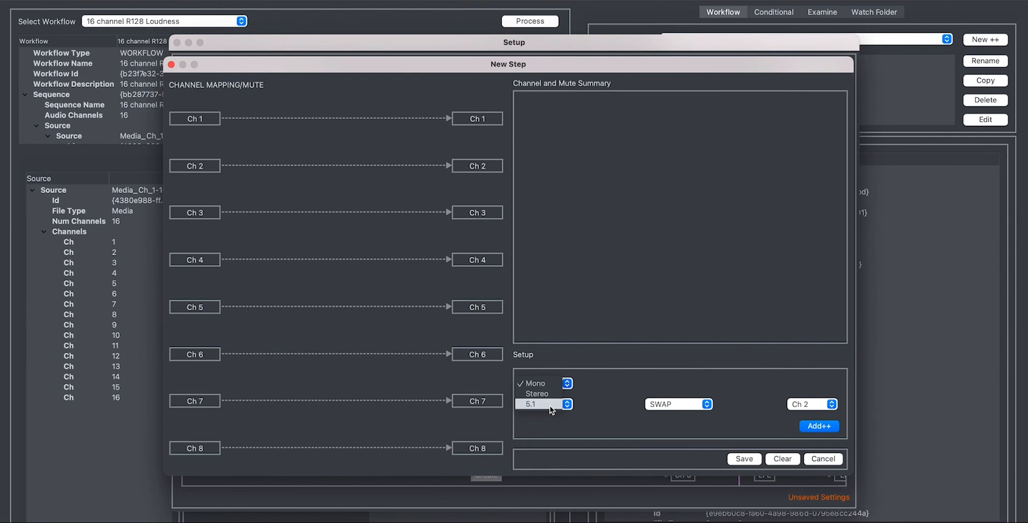
{"action": "left_click", "coordinate": [601, 382]}
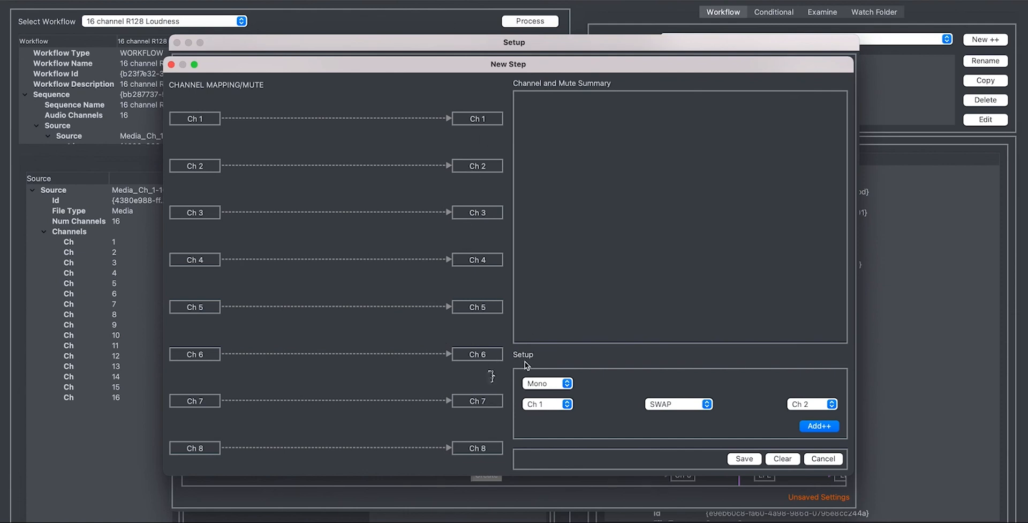
{"action": "left_click", "coordinate": [566, 384]}
{"action": "left_click", "coordinate": [557, 390]}
- Try swapping the stereo pair Ch 1-2 with Ch 7-8, and clear that mapping
{"action": "left_click", "coordinate": [831, 403]}
{"action": "left_click", "coordinate": [811, 424]}
{"action": "left_click", "coordinate": [819, 426]}
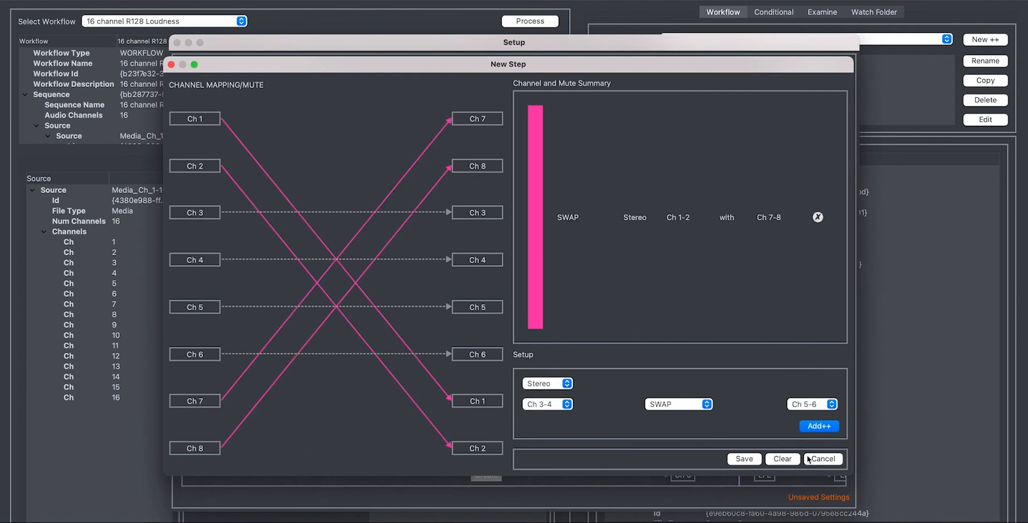
{"action": "left_click", "coordinate": [783, 458]}
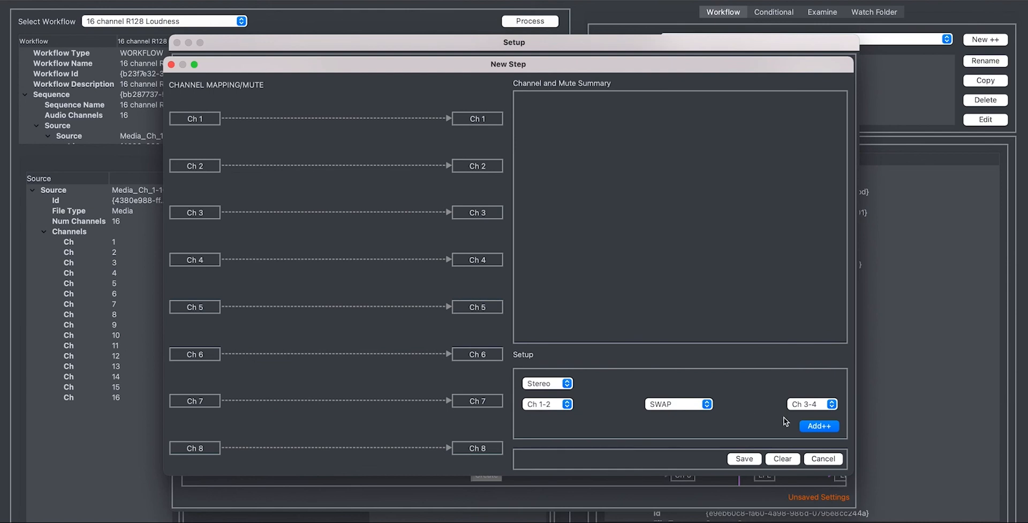
- Add a REPLICATE mapping that copies the stereo pair Ch 1-2 into Ch 7-8
{"action": "left_click", "coordinate": [832, 404]}
{"action": "left_click", "coordinate": [811, 422]}
{"action": "left_click", "coordinate": [706, 403]}
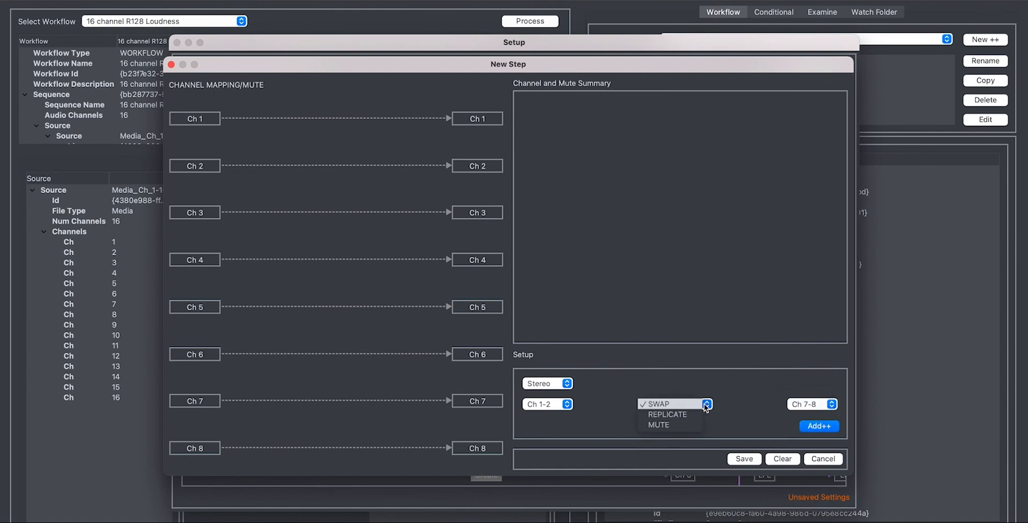
{"action": "left_click", "coordinate": [667, 413]}
{"action": "left_click", "coordinate": [819, 426]}
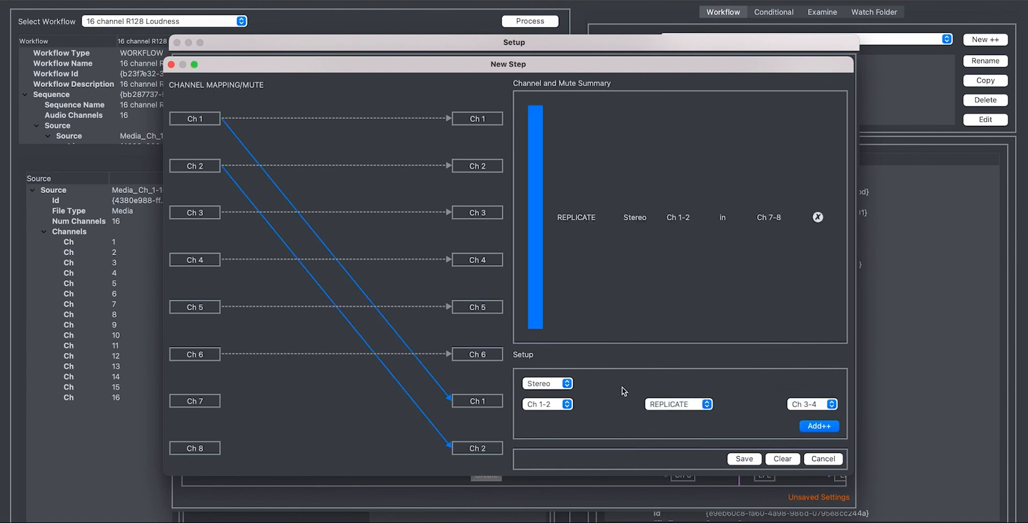
- Add a 5.1 REPLICATE mapping of Ch 3-8 into Ch 1-6 and save the channel mapping step
{"action": "left_click", "coordinate": [567, 404]}
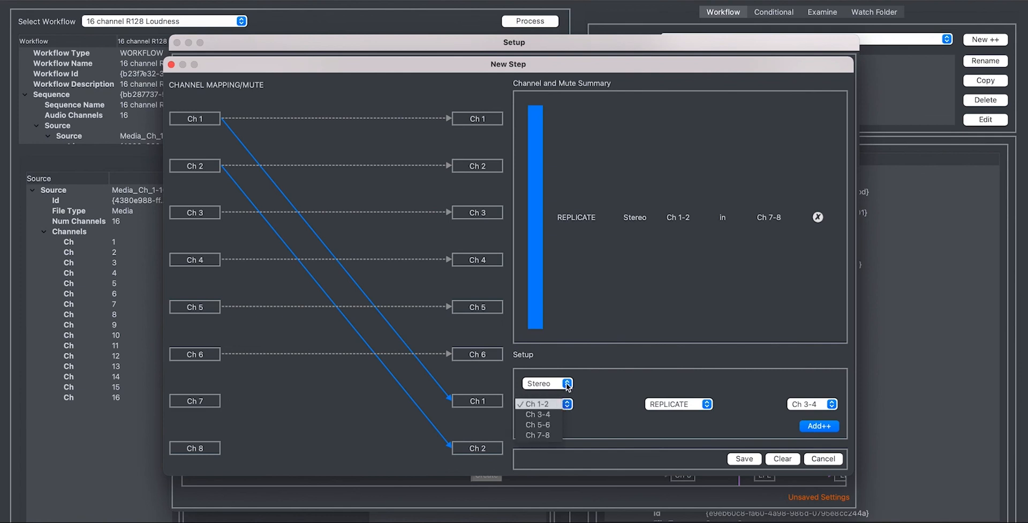
{"action": "left_click", "coordinate": [566, 384]}
{"action": "left_click", "coordinate": [554, 392]}
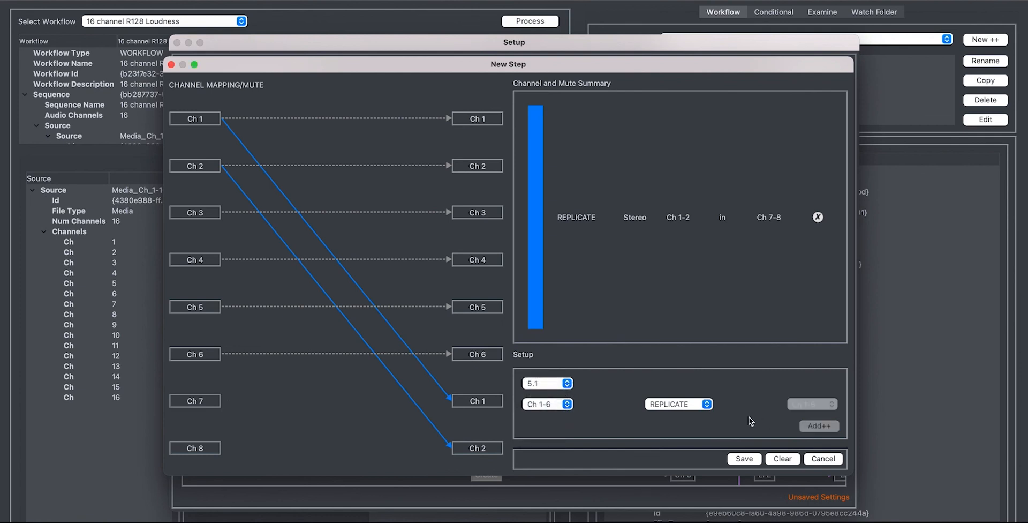
{"action": "left_click", "coordinate": [569, 409]}
{"action": "left_click", "coordinate": [552, 418]}
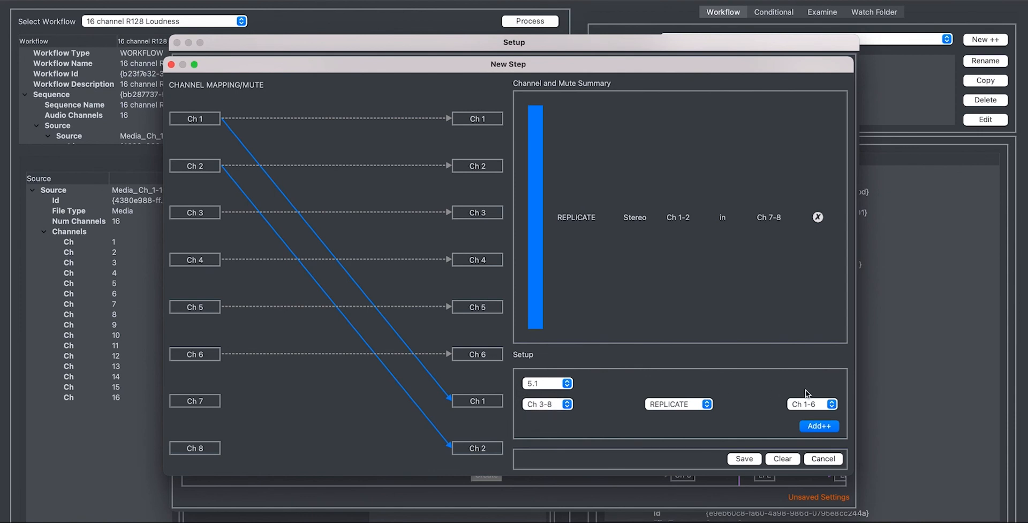
{"action": "left_click", "coordinate": [819, 426]}
{"action": "left_click", "coordinate": [744, 459]}
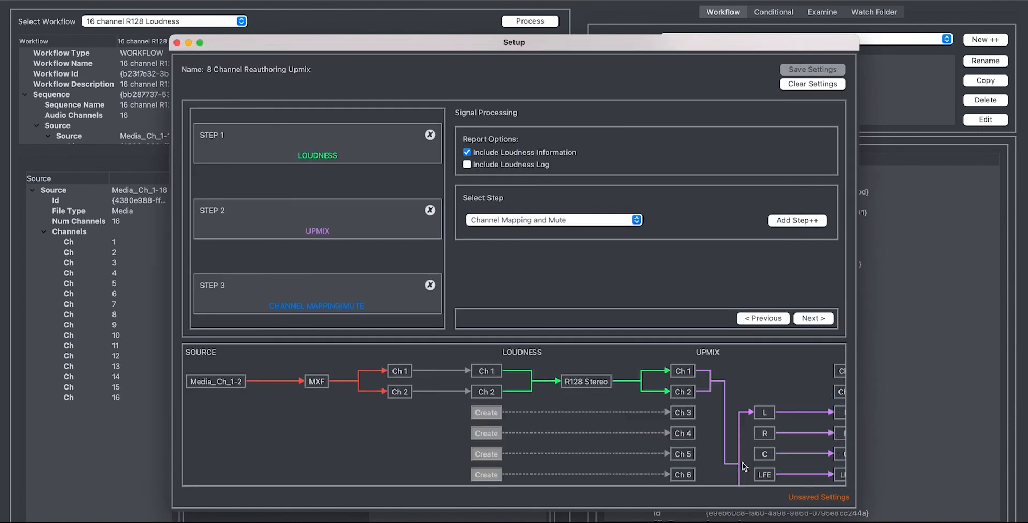
- Start a second Loudness step and add R128 processing for the Stereo pair on Ch 7-8
{"action": "left_click", "coordinate": [637, 221]}
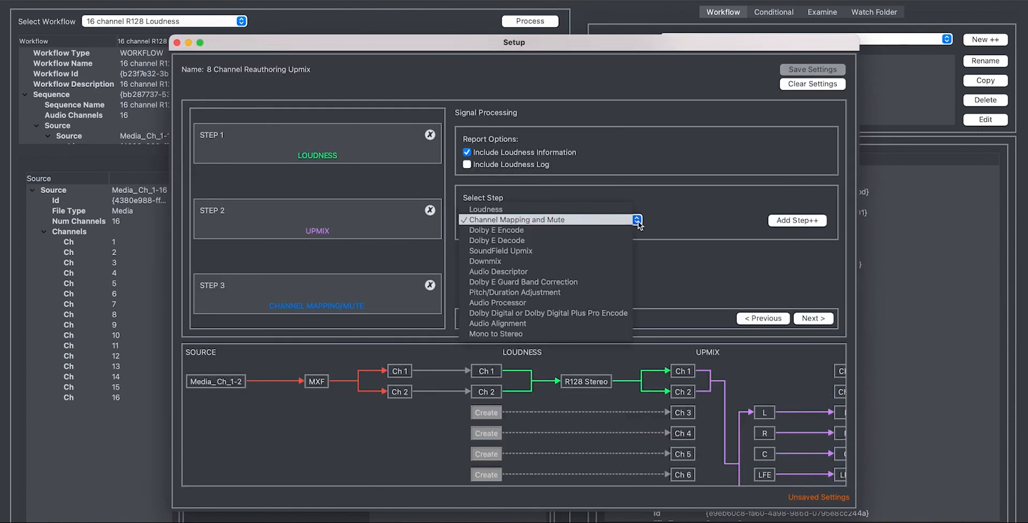
{"action": "left_click", "coordinate": [578, 209]}
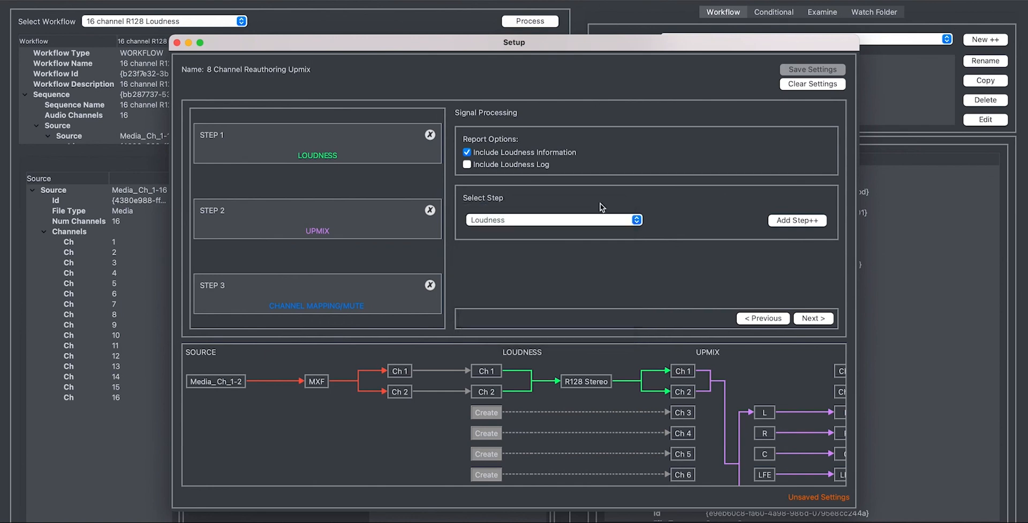
{"action": "left_click", "coordinate": [798, 220]}
{"action": "left_click", "coordinate": [566, 404]}
{"action": "left_click", "coordinate": [537, 414]}
{"action": "left_click", "coordinate": [756, 405]}
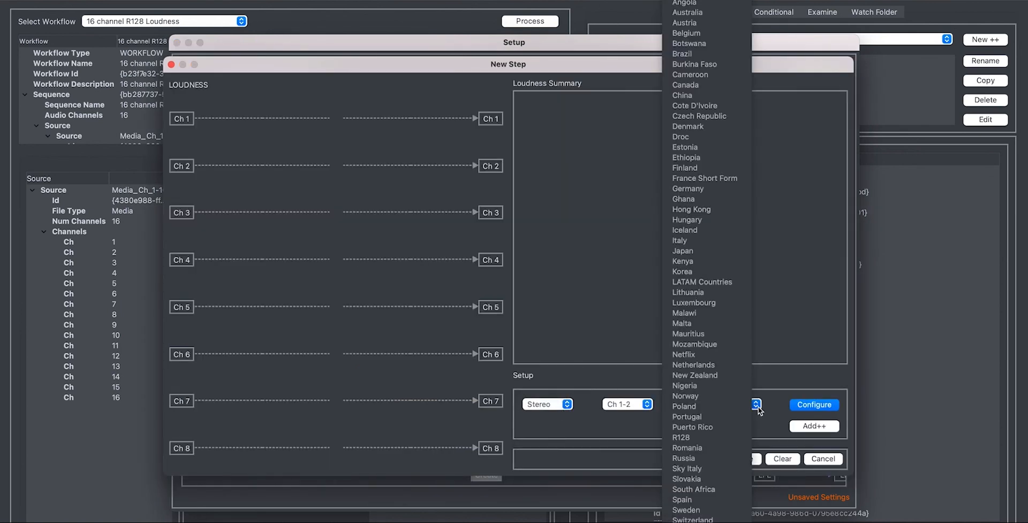
{"action": "left_click", "coordinate": [711, 438]}
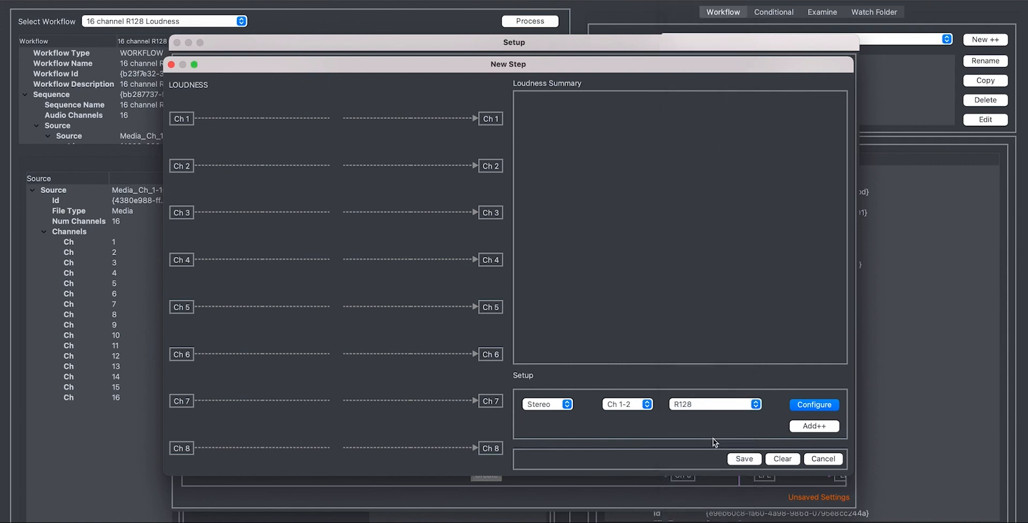
{"action": "left_click", "coordinate": [625, 404]}
{"action": "left_click", "coordinate": [622, 435]}
{"action": "left_click", "coordinate": [798, 425]}
- Add R128 loudness processing for the 5.1 group on Ch 1-6 and save the Loudness step
{"action": "left_click", "coordinate": [543, 404]}
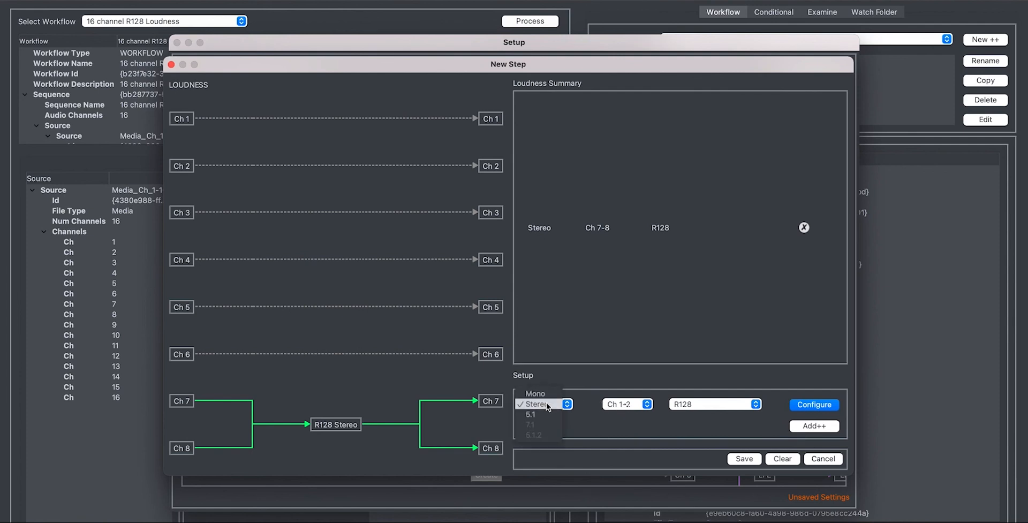
{"action": "left_click", "coordinate": [530, 414]}
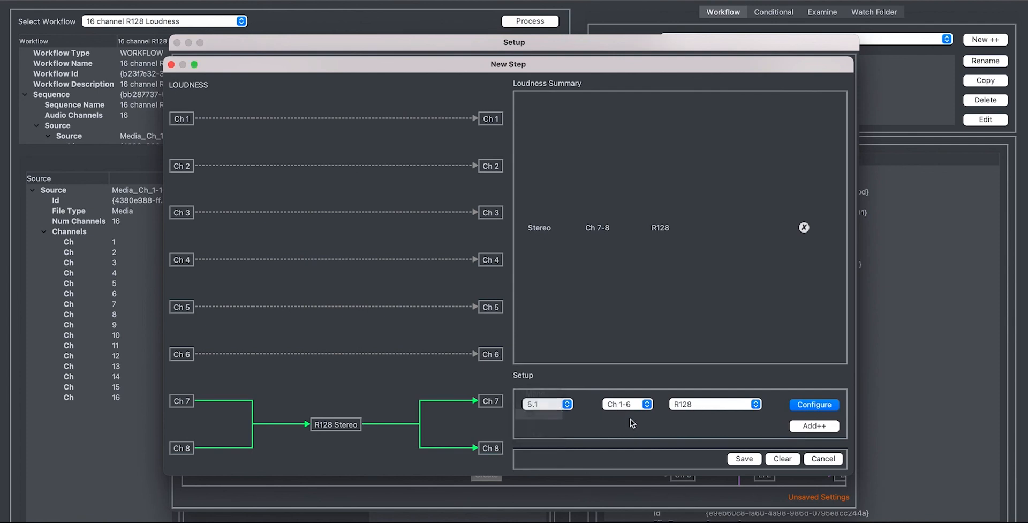
{"action": "left_click", "coordinate": [807, 427]}
{"action": "left_click", "coordinate": [744, 459]}
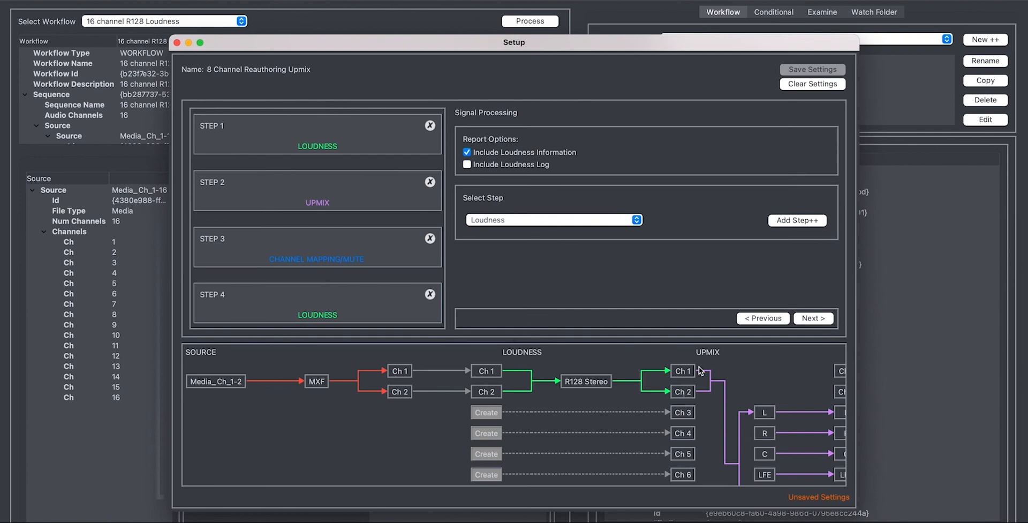
- Add an 8-channel MXF destination assigned to Ch 1-8 and proceed to its metadata settings
{"action": "left_click", "coordinate": [813, 320]}
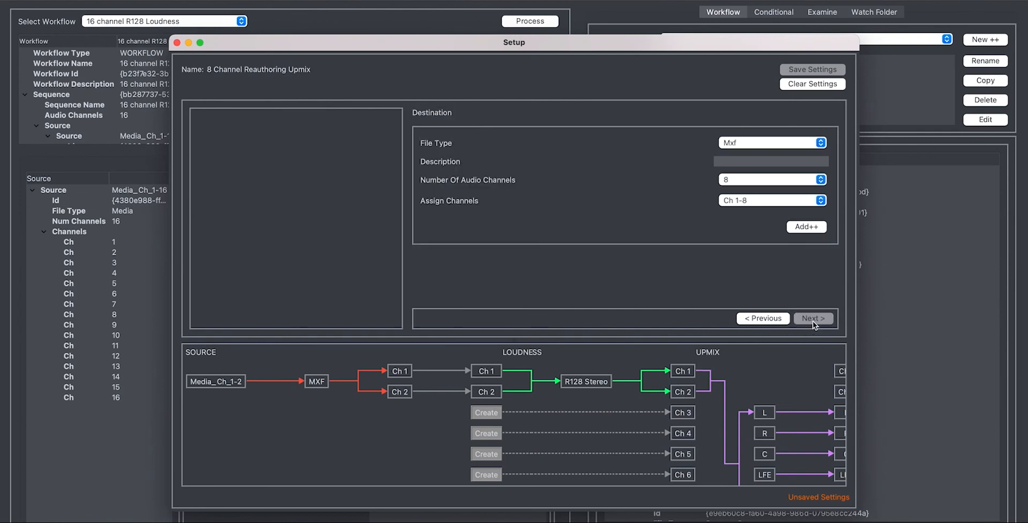
{"action": "left_click", "coordinate": [806, 227]}
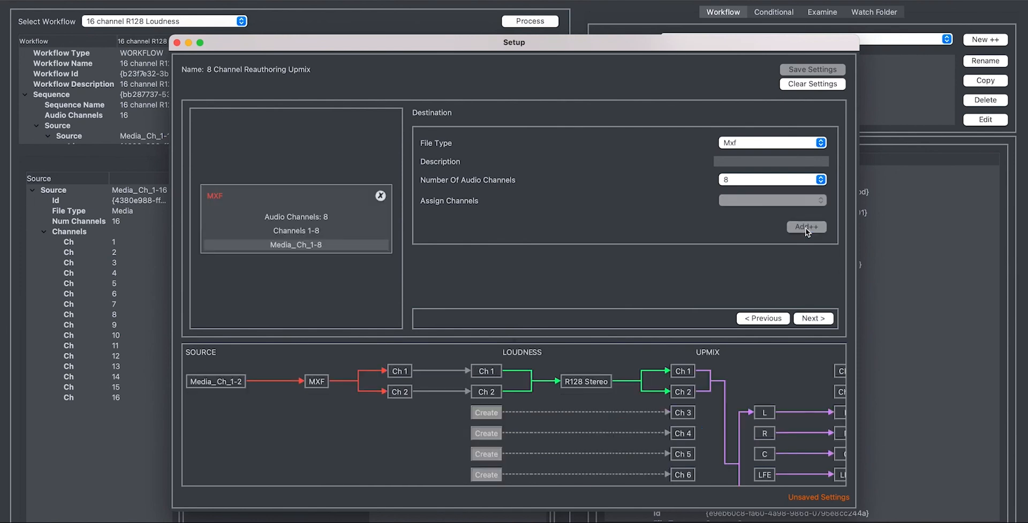
{"action": "left_click", "coordinate": [811, 318]}
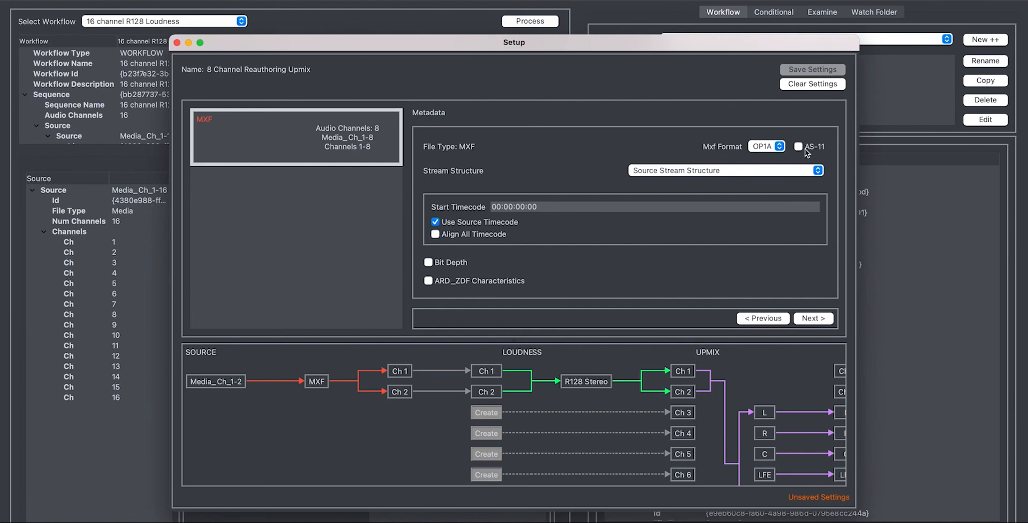
- Try the Stereo Stream Structure for the MXF output and examine its routing in the workflow diagram
{"action": "left_click", "coordinate": [817, 171]}
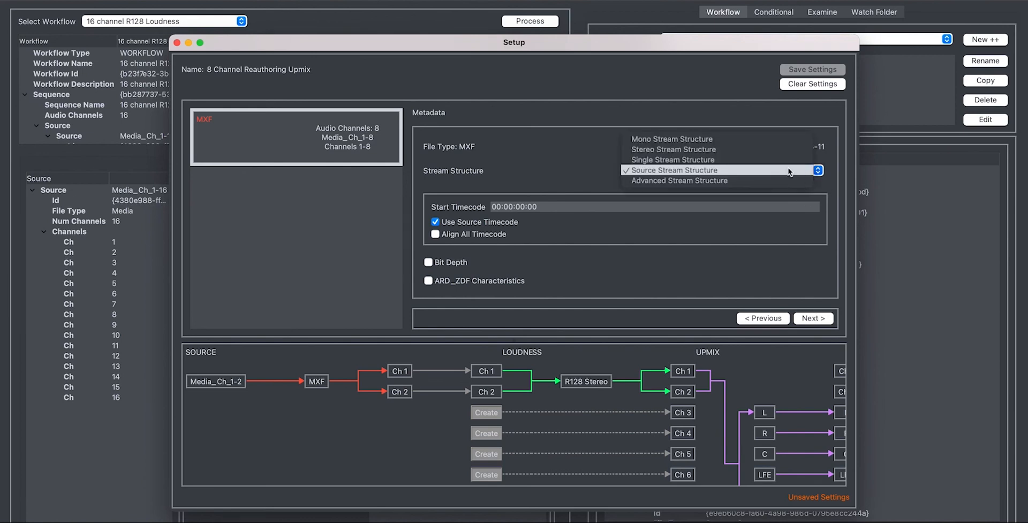
{"action": "left_click", "coordinate": [763, 149]}
{"action": "scroll", "coordinate": [741, 427], "scroll_direction": "right", "scroll_amount": 1}
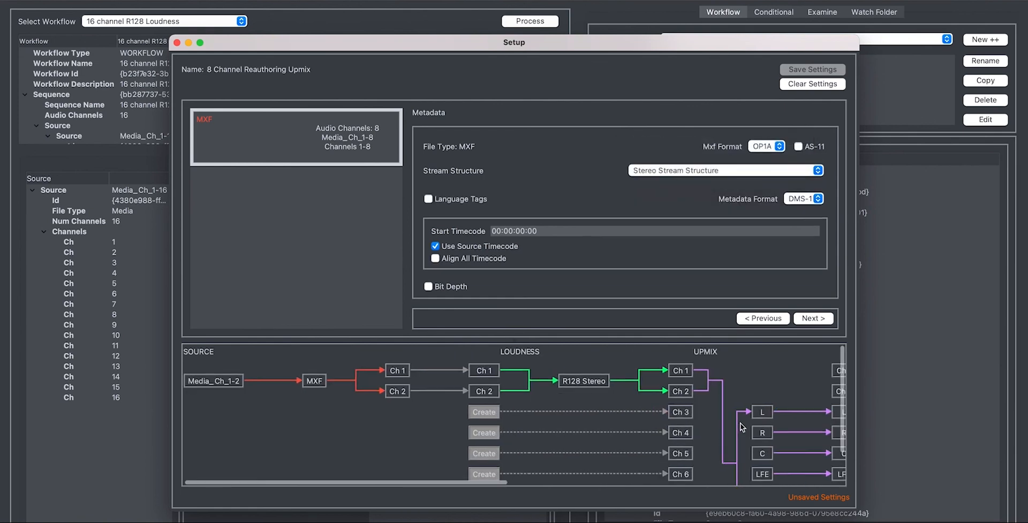
{"action": "scroll", "coordinate": [742, 427], "scroll_direction": "right", "scroll_amount": 10}
{"action": "scroll", "coordinate": [729, 418], "scroll_direction": "down", "scroll_amount": 2}
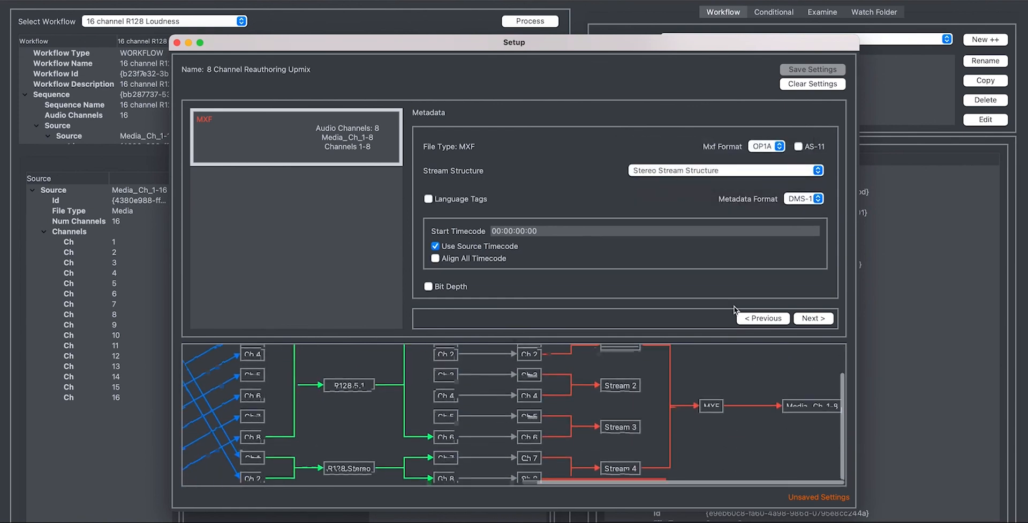
- Enable AS-11 for the OP1A MXF output and set its stream structure to Source Stream Structure
{"action": "left_click", "coordinate": [800, 146]}
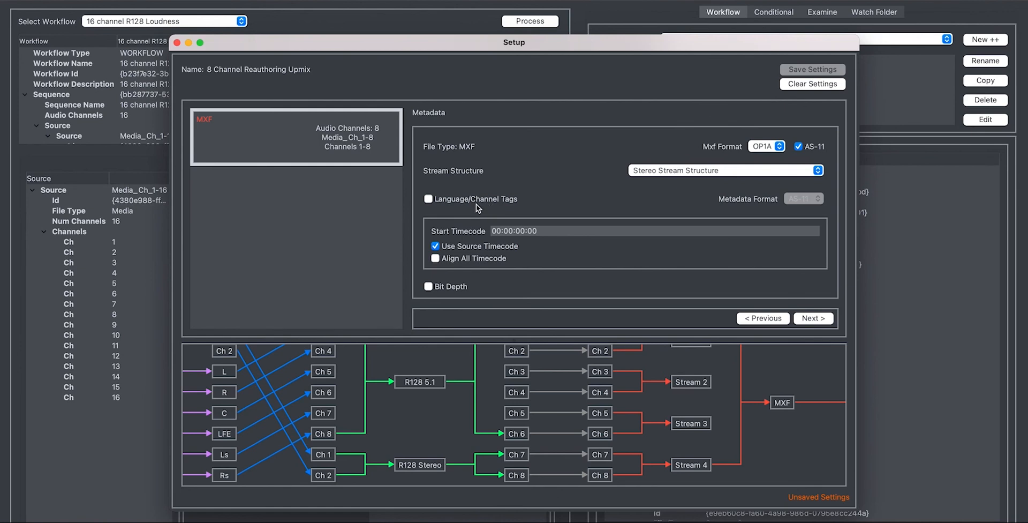
{"action": "left_click", "coordinate": [713, 172]}
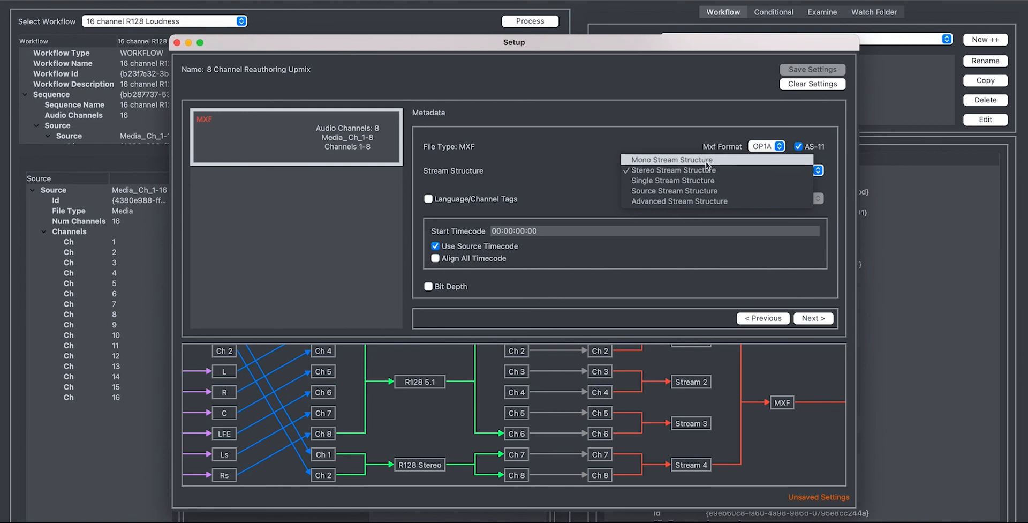
{"action": "left_click", "coordinate": [706, 160]}
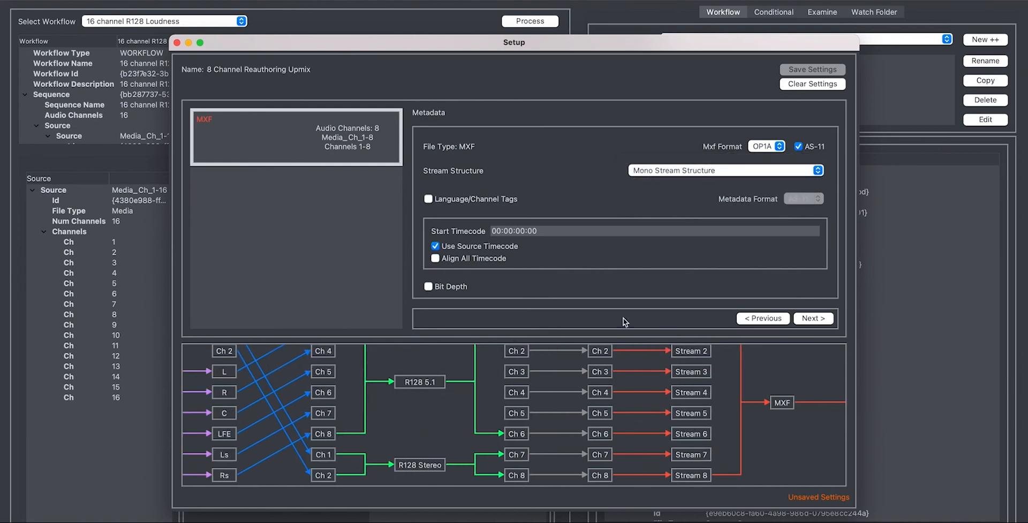
{"action": "left_click", "coordinate": [696, 170]}
{"action": "left_click", "coordinate": [684, 202]}
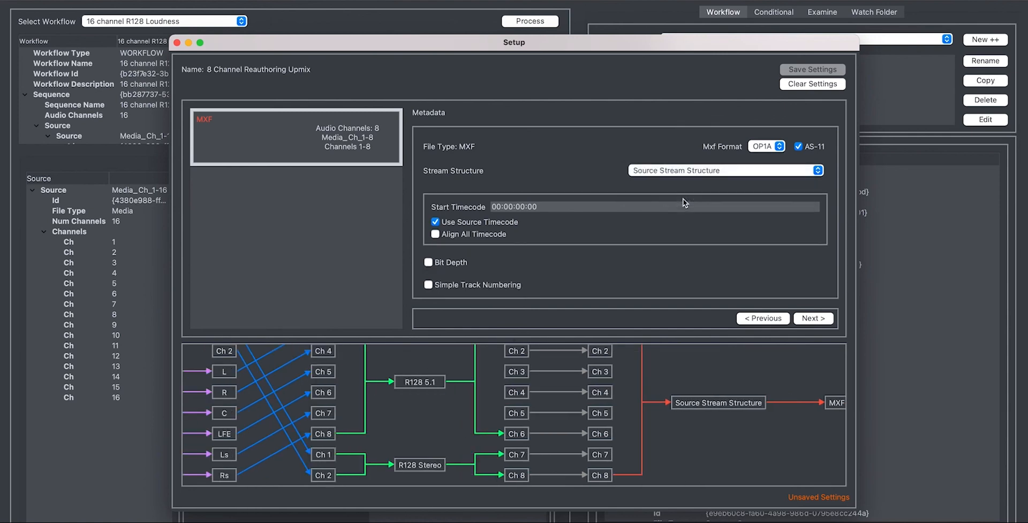
- Proceed to the workflow summary and save the workflow settings
{"action": "left_click", "coordinate": [813, 317]}
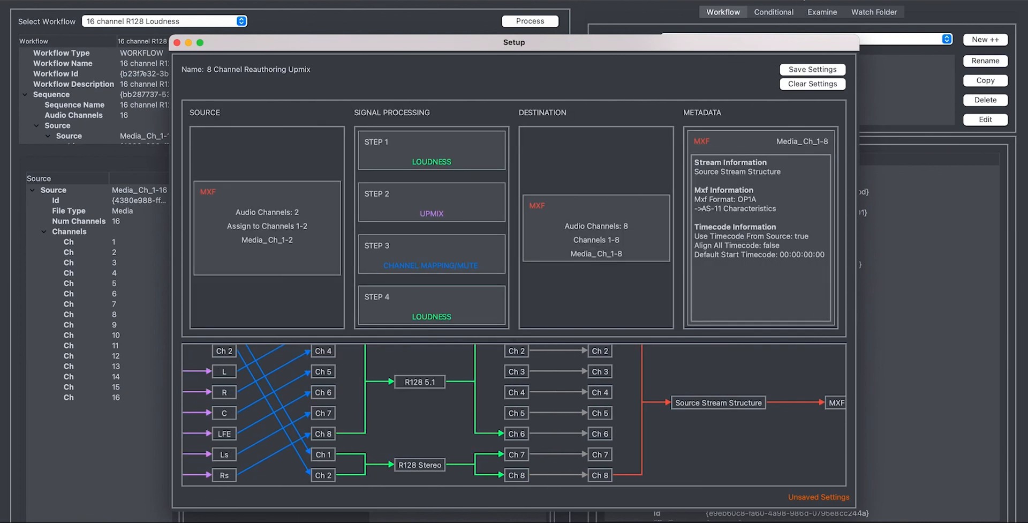
{"action": "left_click", "coordinate": [804, 66]}
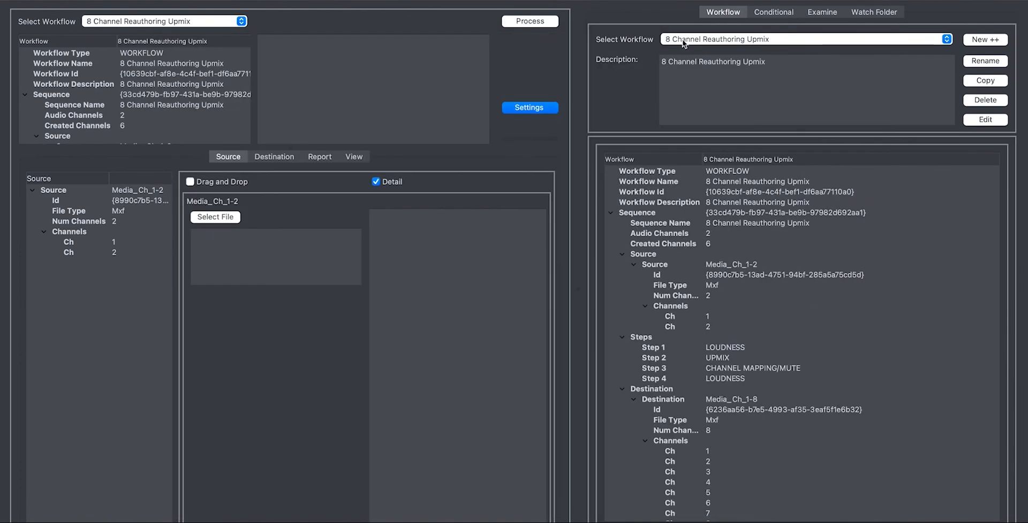